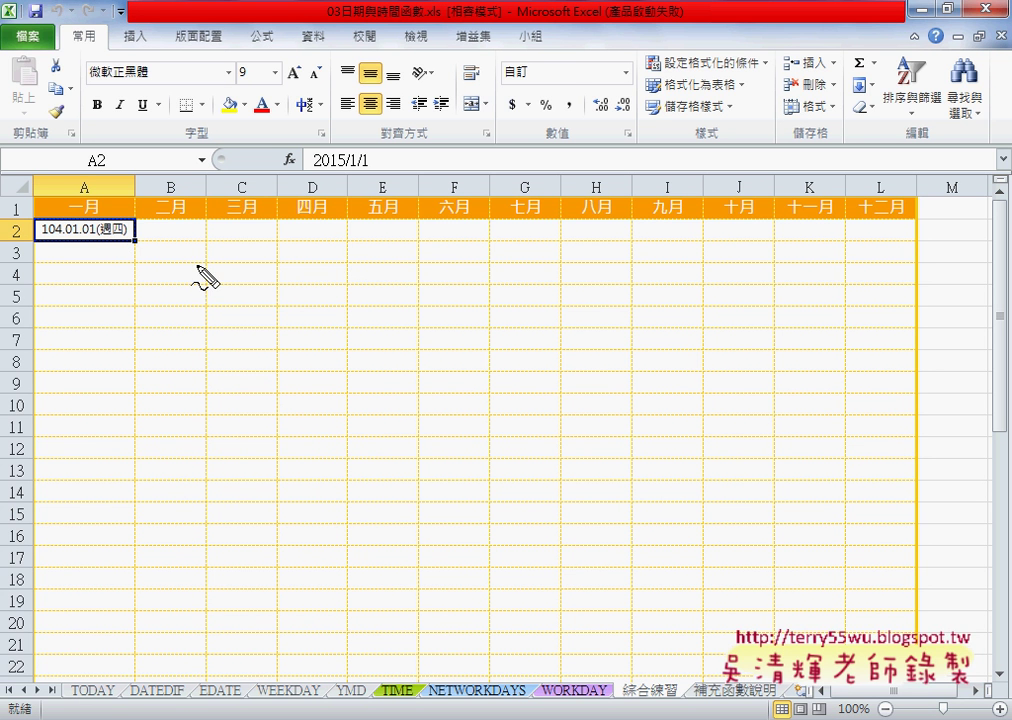
# - Annotate the A2 date's ROC year 104, weekday 週四 and stored value 2015/1/1, then clear the marks
pyautogui.moveTo(140, 252); pyautogui.dragTo(165, 222)
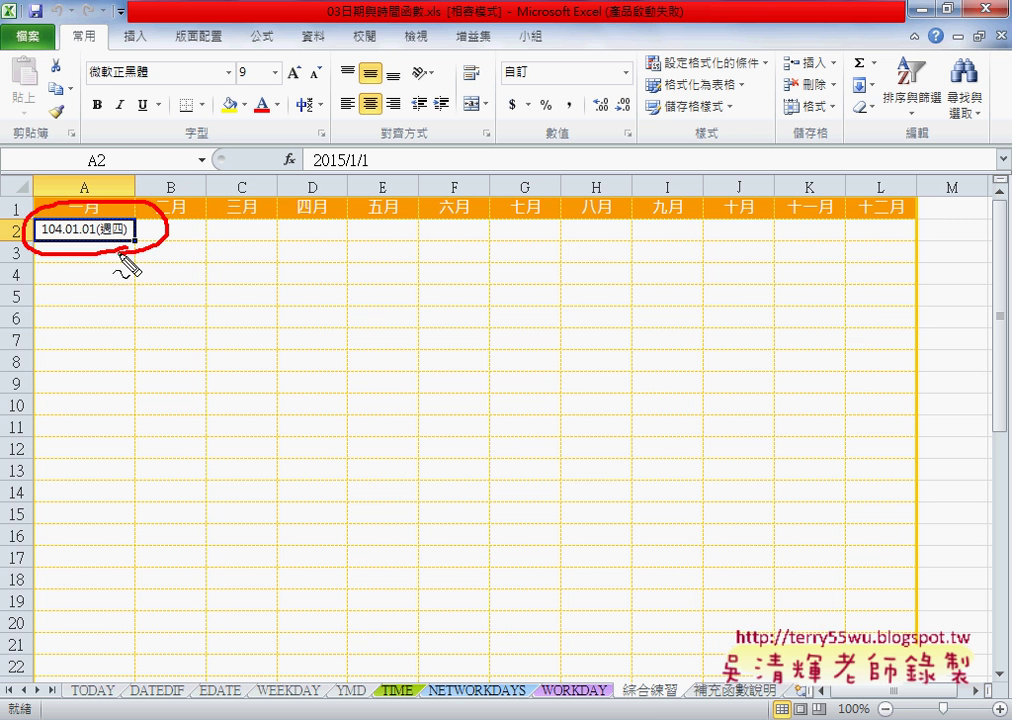
pyautogui.moveTo(376, 300)
pyautogui.mouseDown()
pyautogui.moveTo(165, 238)
pyautogui.moveTo(178, 248)
pyautogui.mouseUp()
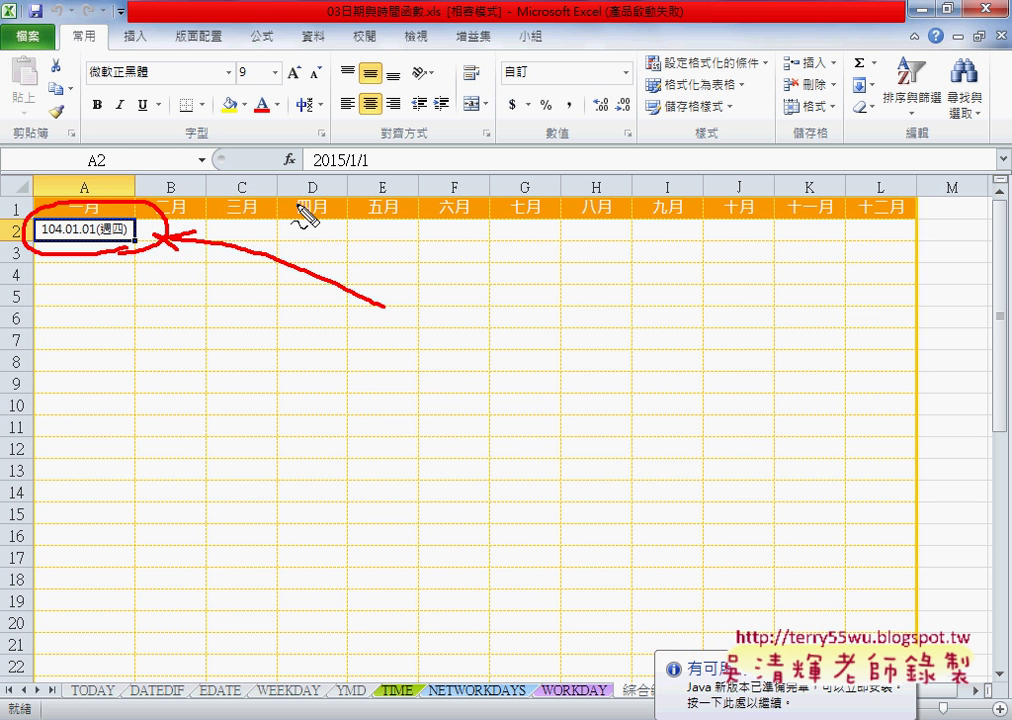
pyautogui.moveTo(322, 172); pyautogui.dragTo(345, 168)
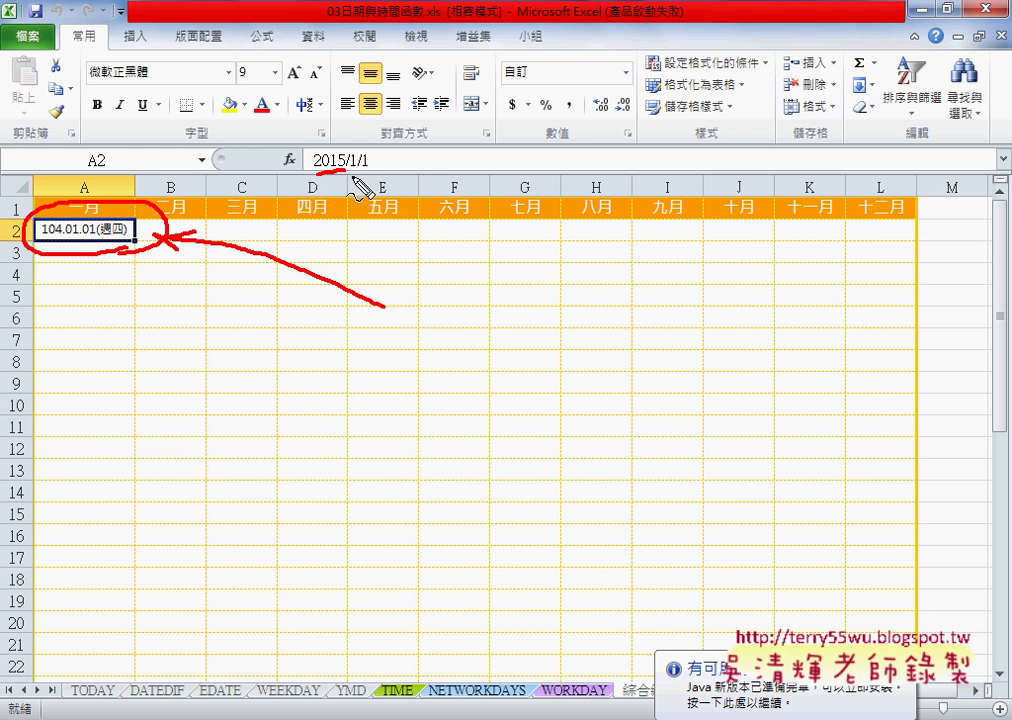
pyautogui.moveTo(40, 237); pyautogui.dragTo(57, 237)
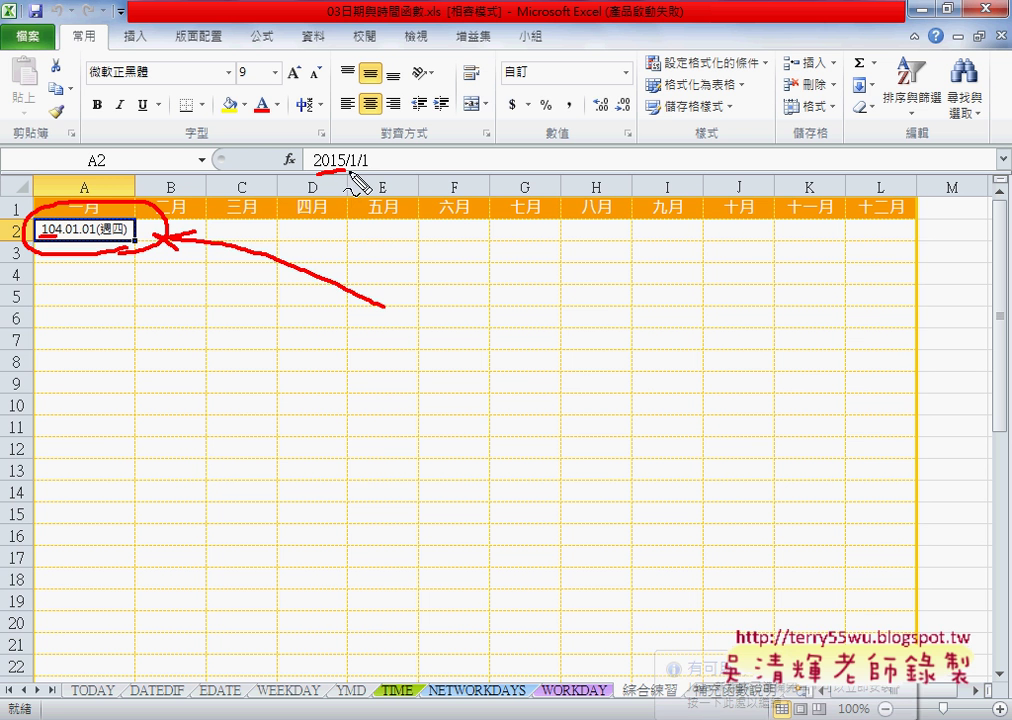
pyautogui.moveTo(352, 178)
pyautogui.mouseDown()
pyautogui.moveTo(357, 214)
pyautogui.moveTo(362, 200)
pyautogui.mouseUp()
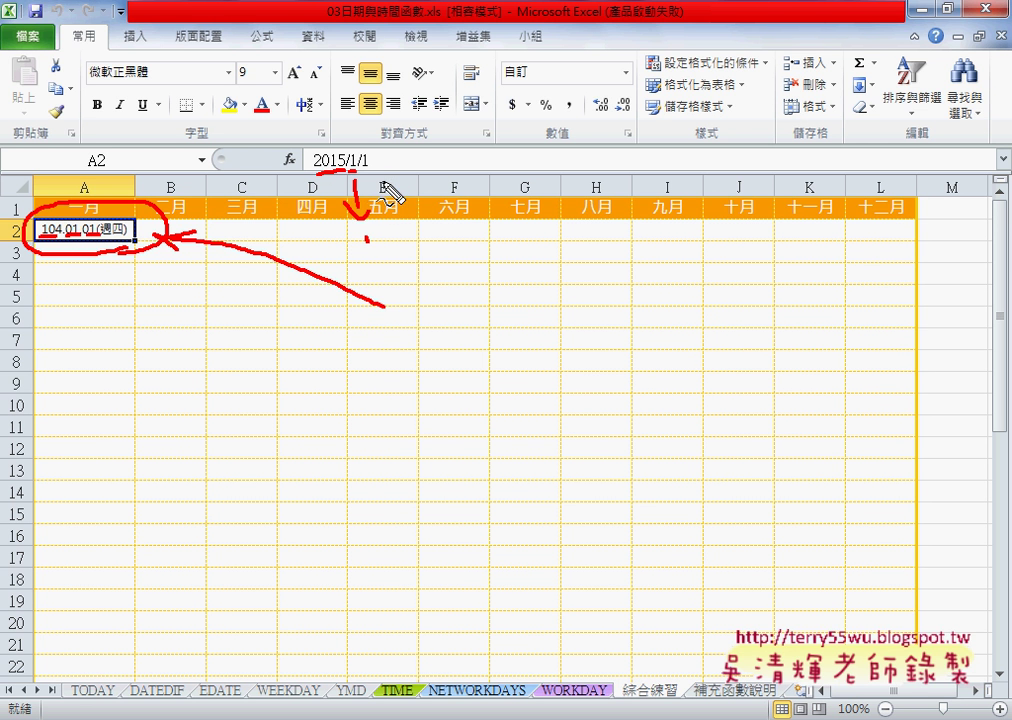
pyautogui.moveTo(447, 193); pyautogui.dragTo(445, 196)
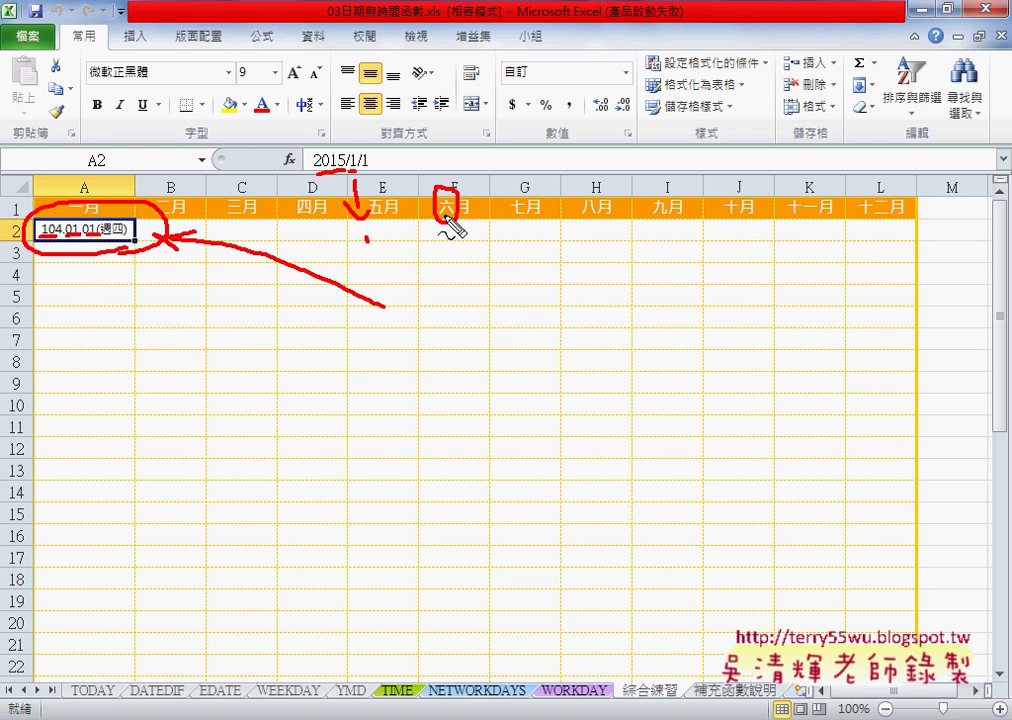
pyautogui.moveTo(104, 238); pyautogui.dragTo(128, 238)
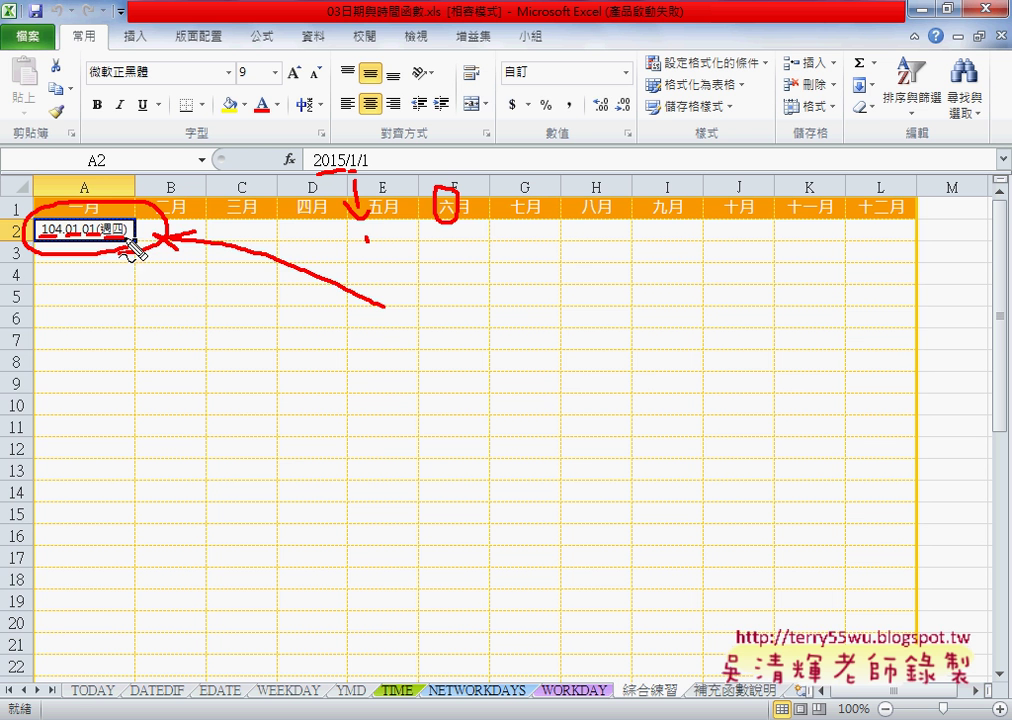
pyautogui.moveTo(498, 178); pyautogui.dragTo(490, 226)
pyautogui.moveTo(575, 181); pyautogui.dragTo(568, 226)
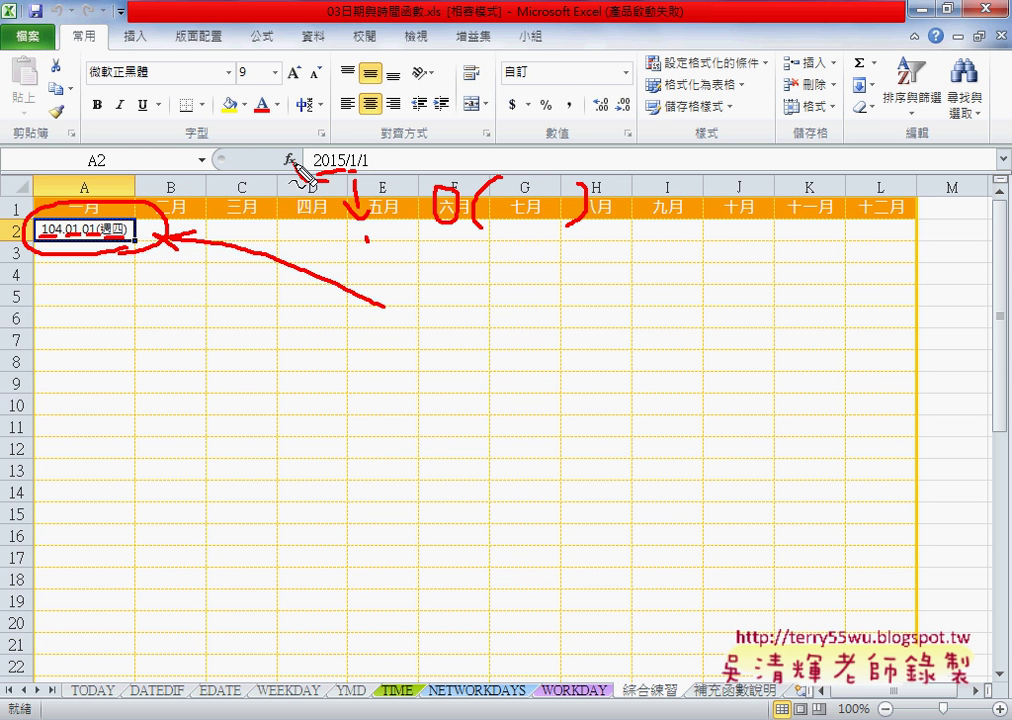
pyautogui.moveTo(368, 145)
pyautogui.mouseDown()
pyautogui.moveTo(360, 170)
pyautogui.moveTo(340, 182)
pyautogui.mouseUp()
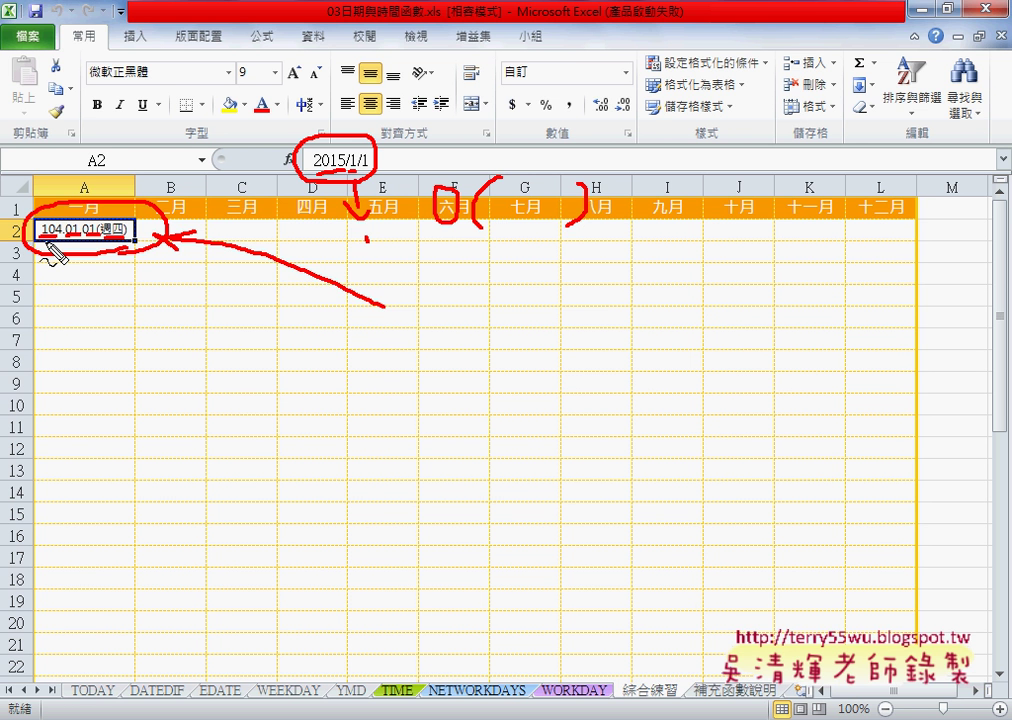
pyautogui.press('Escape')
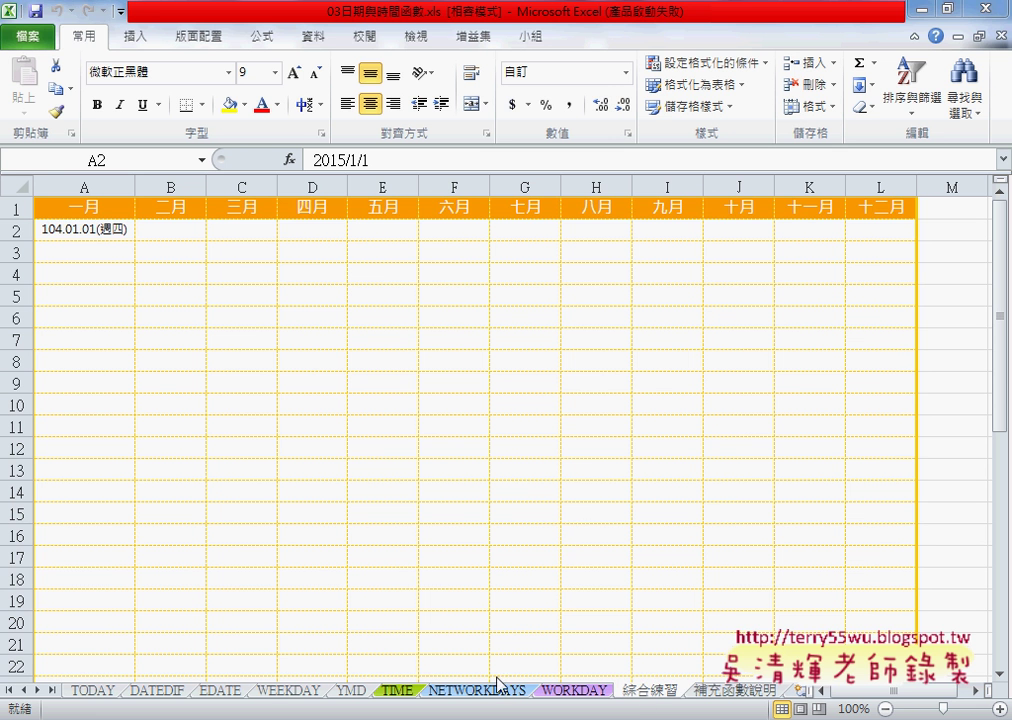
# - On the TODAY sheet, insert =TODAY() from the 日期及時間 functions into C3, showing 2016/11/19
pyautogui.click(92, 691)
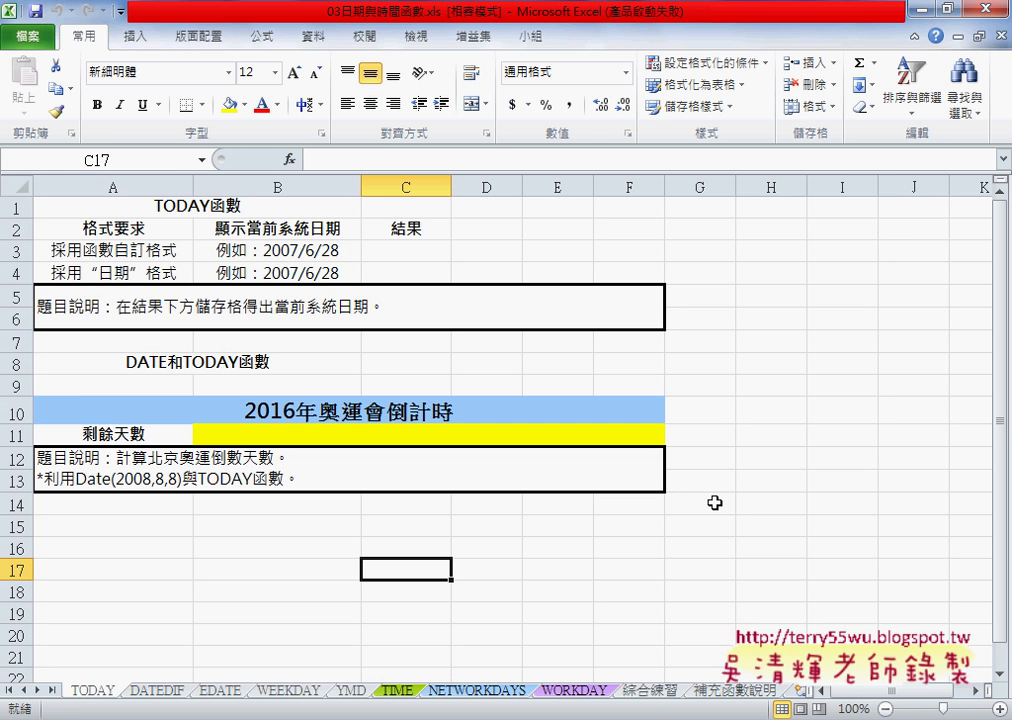
pyautogui.click(435, 254)
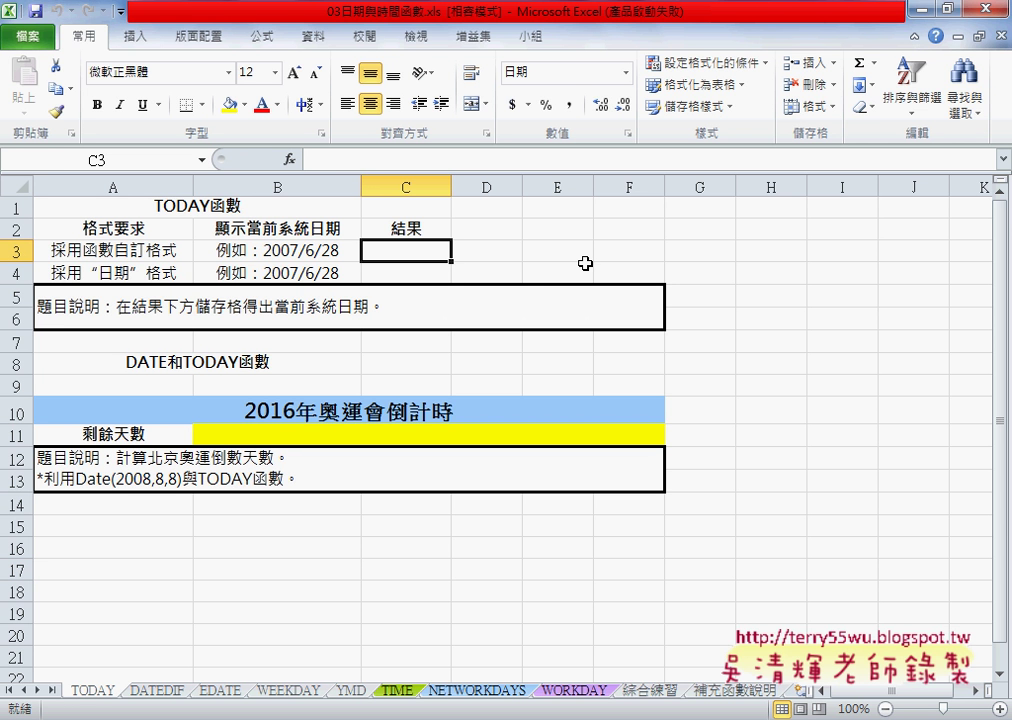
pyautogui.click(288, 160)
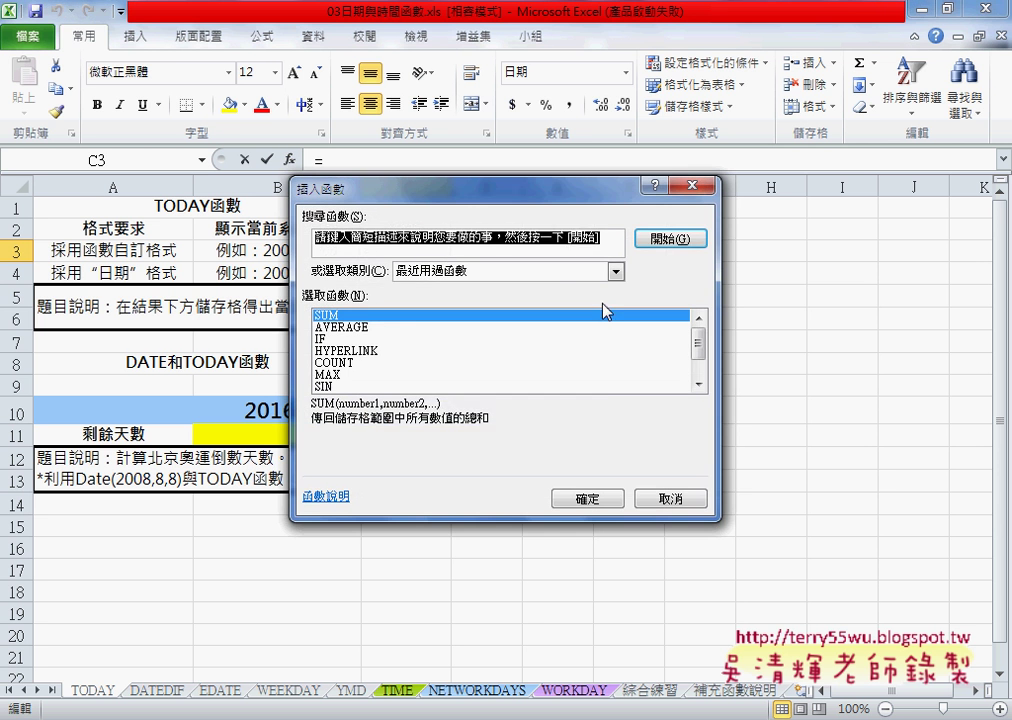
pyautogui.click(541, 272)
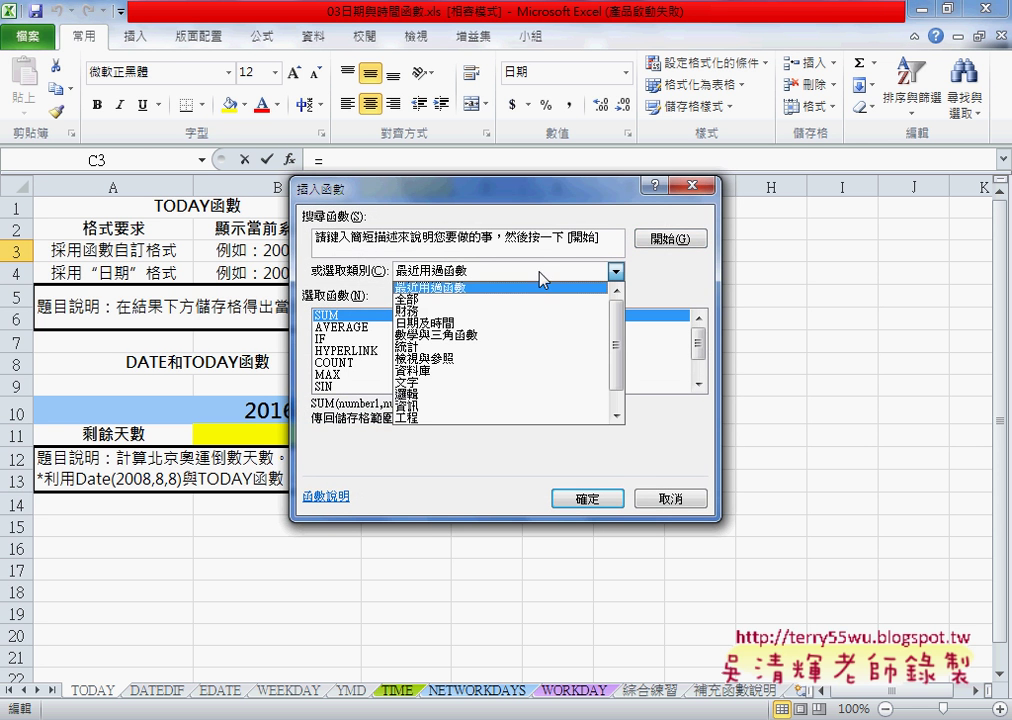
pyautogui.click(540, 324)
pyautogui.moveTo(548, 201); pyautogui.dragTo(813, 201)
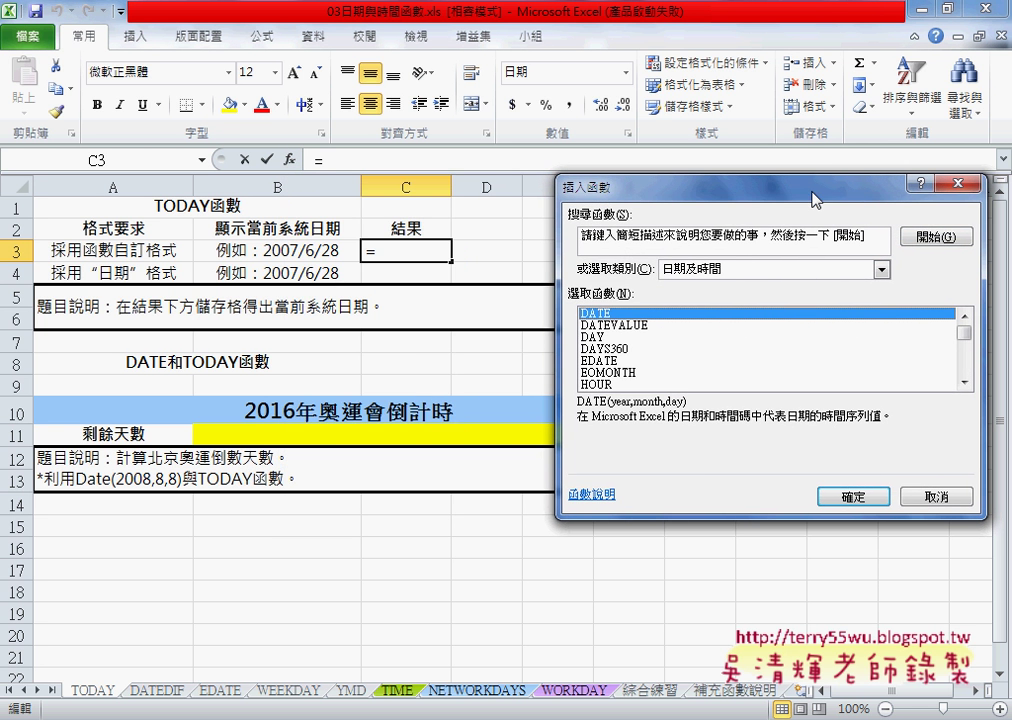
pyautogui.moveTo(968, 333); pyautogui.dragTo(968, 359)
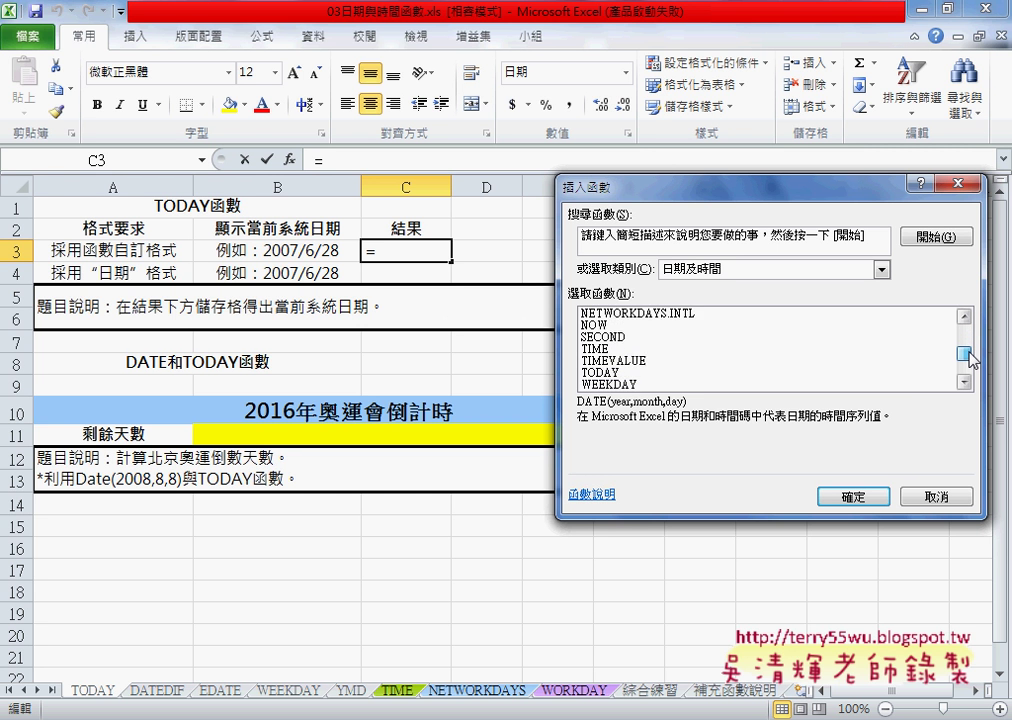
pyautogui.click(645, 361)
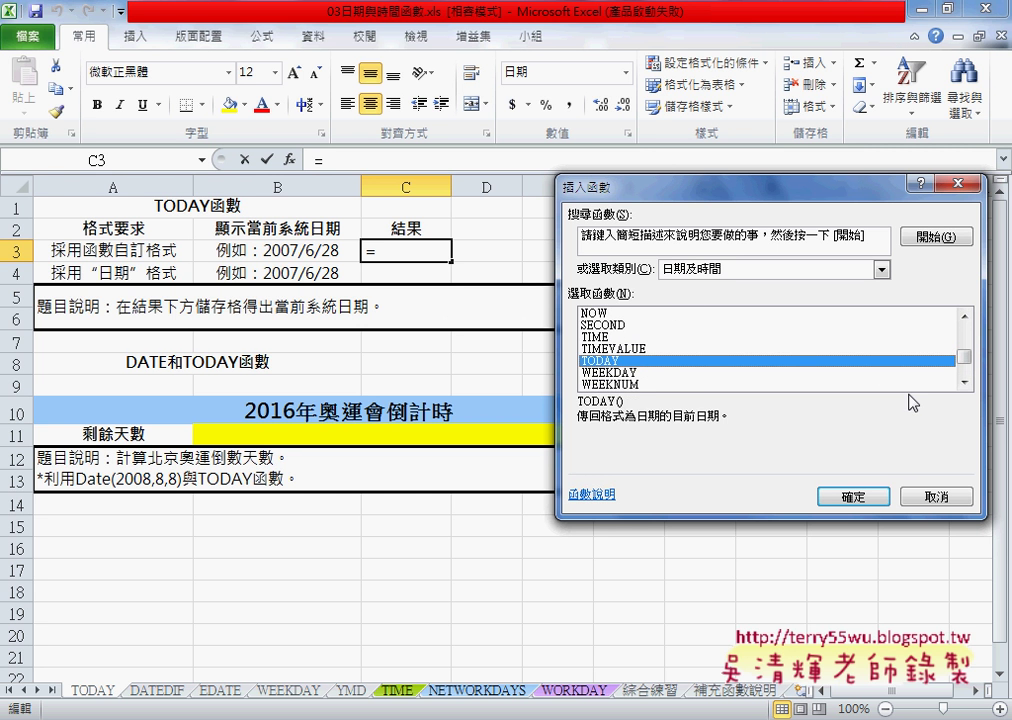
pyautogui.click(852, 504)
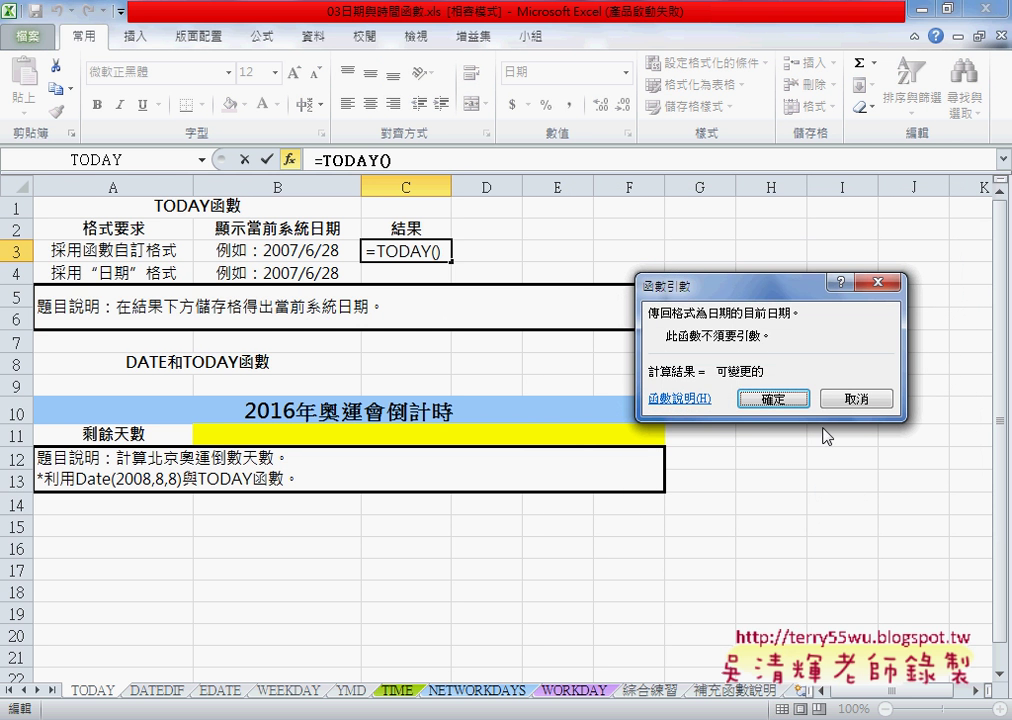
pyautogui.click(790, 400)
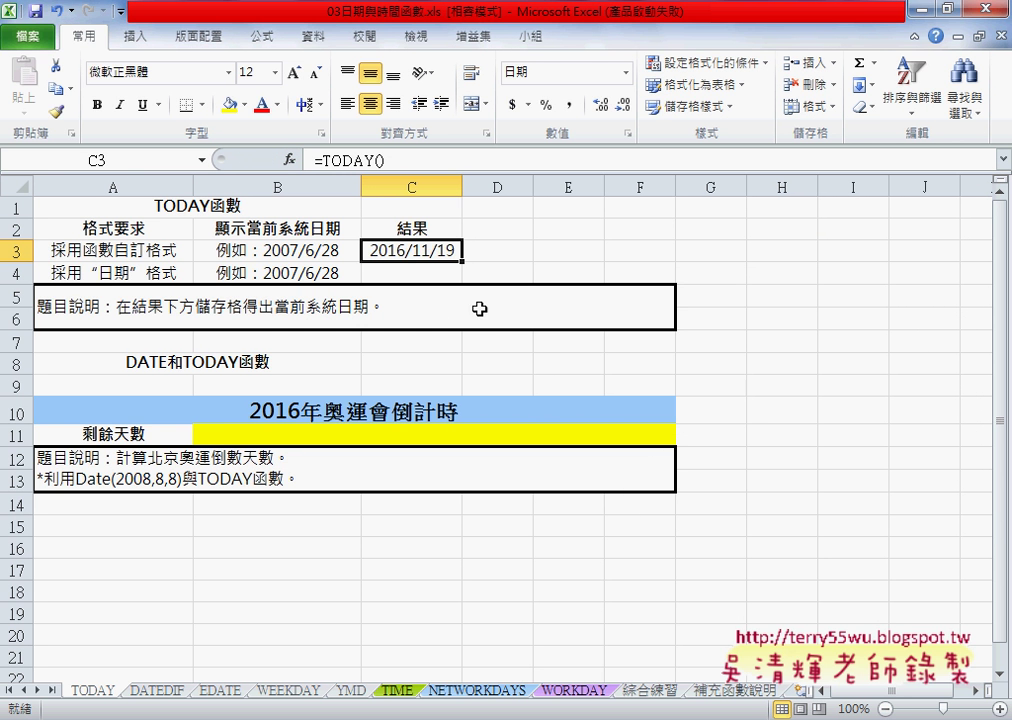
pyautogui.click(442, 273)
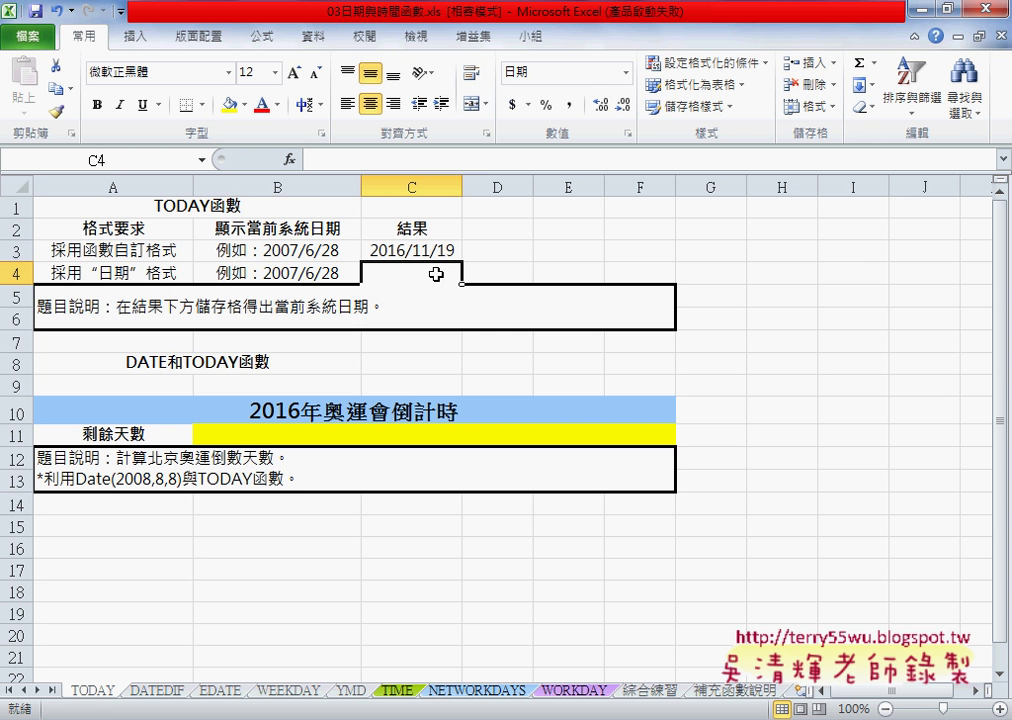
# - Insert =NOW() from the Date & Time function list into C4, showing 2016/11/19
pyautogui.click(289, 159)
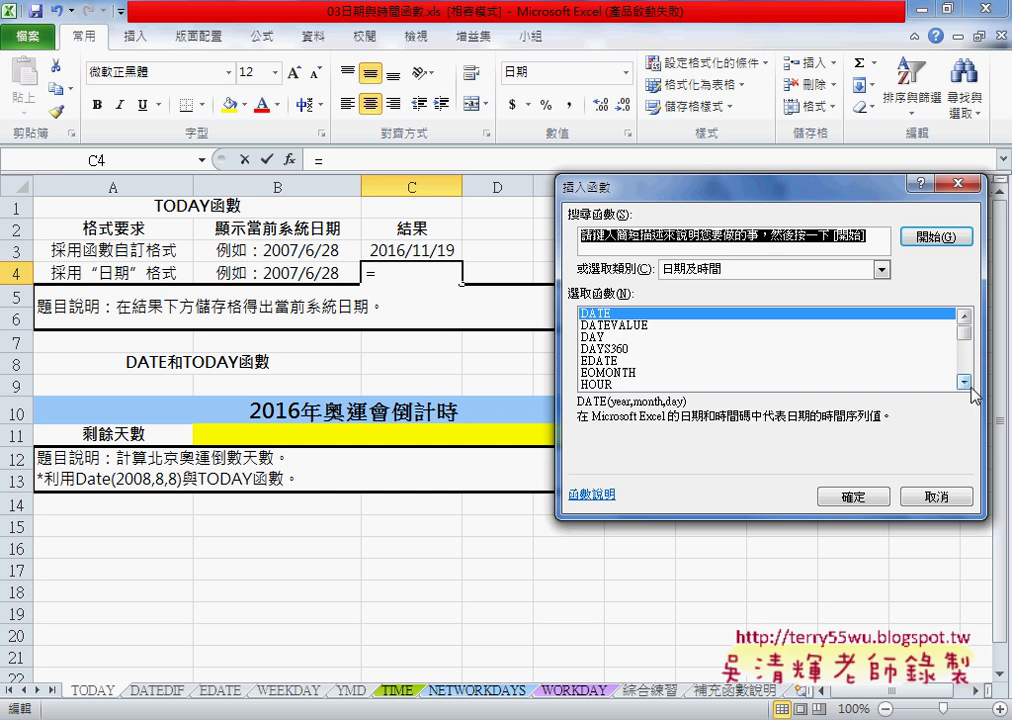
pyautogui.click(965, 382)
pyautogui.click(965, 382)
pyautogui.click(965, 382)
pyautogui.click(965, 382)
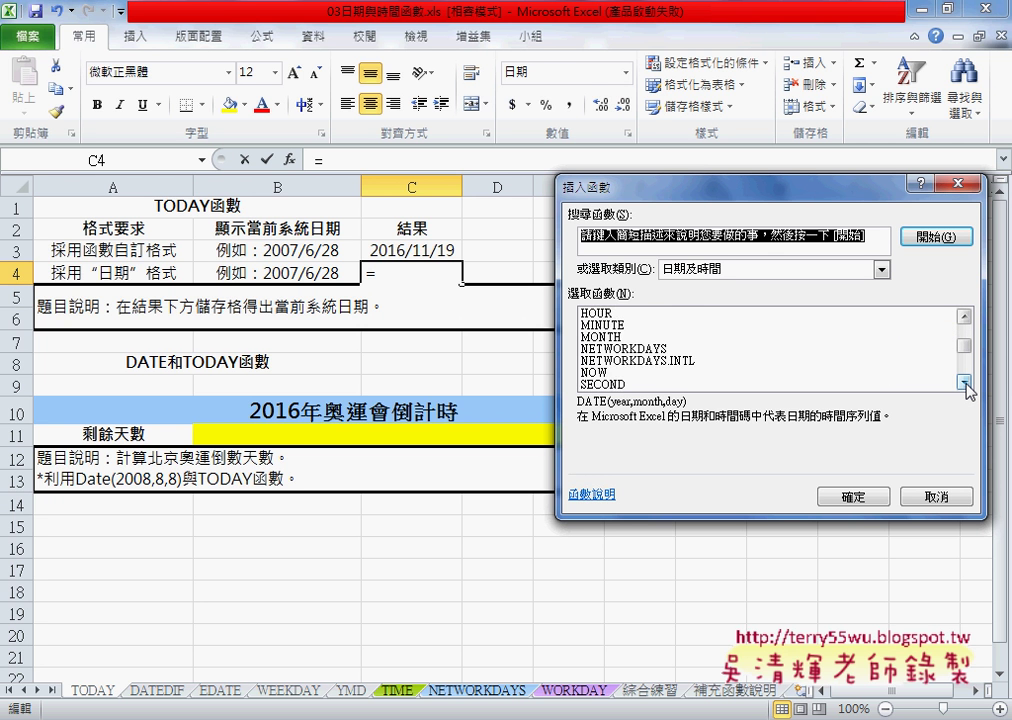
pyautogui.click(965, 382)
pyautogui.click(620, 349)
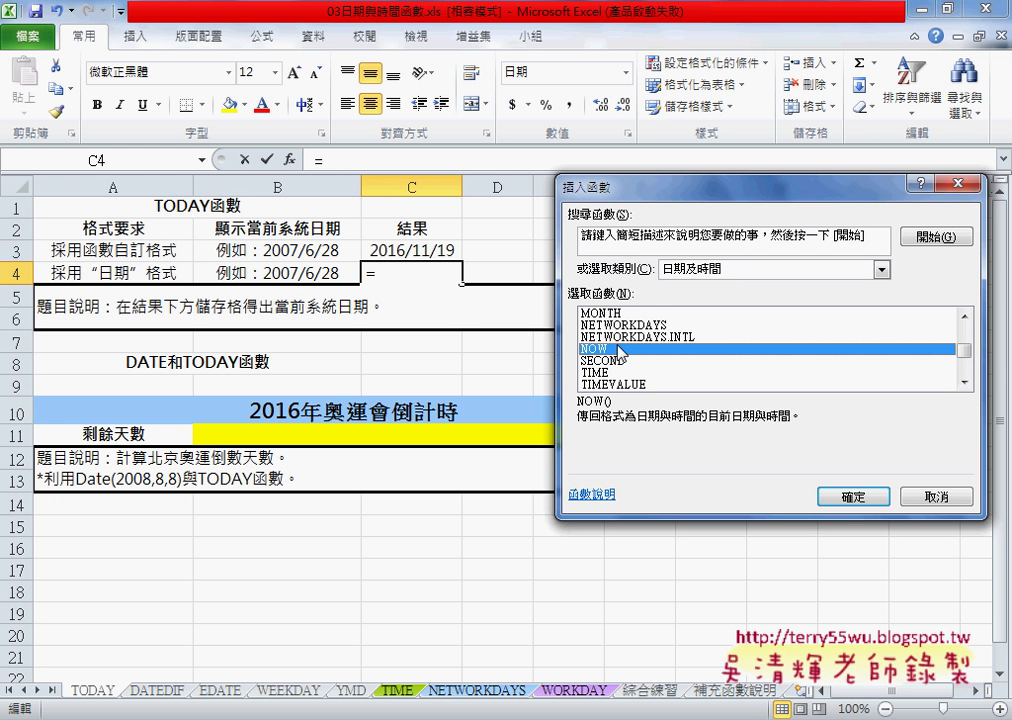
pyautogui.click(851, 497)
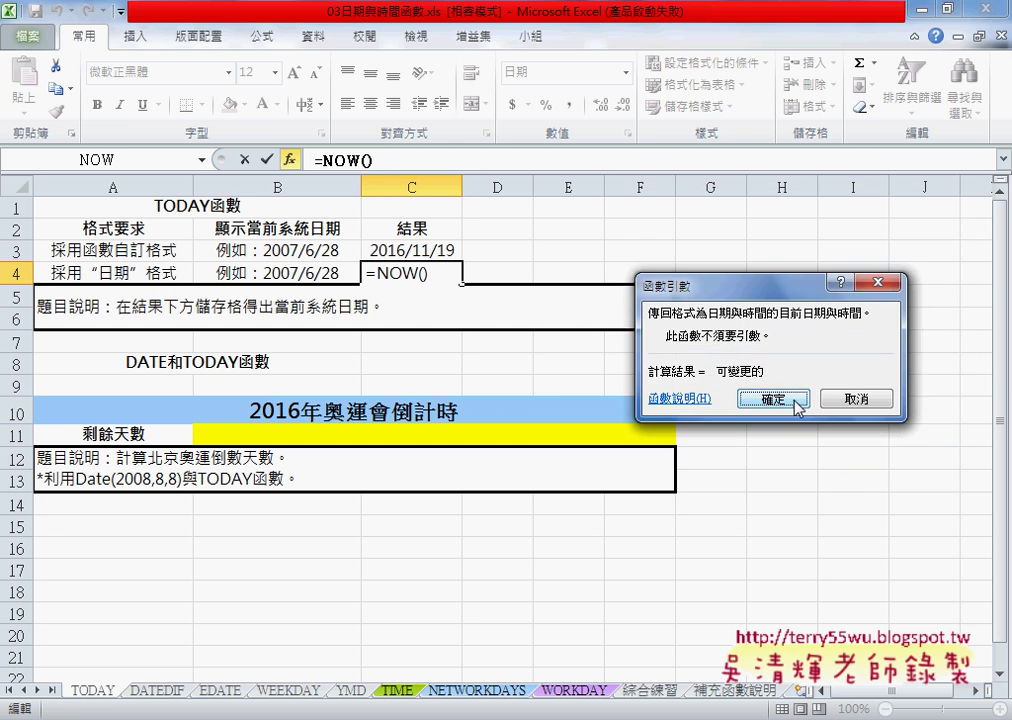
pyautogui.click(790, 399)
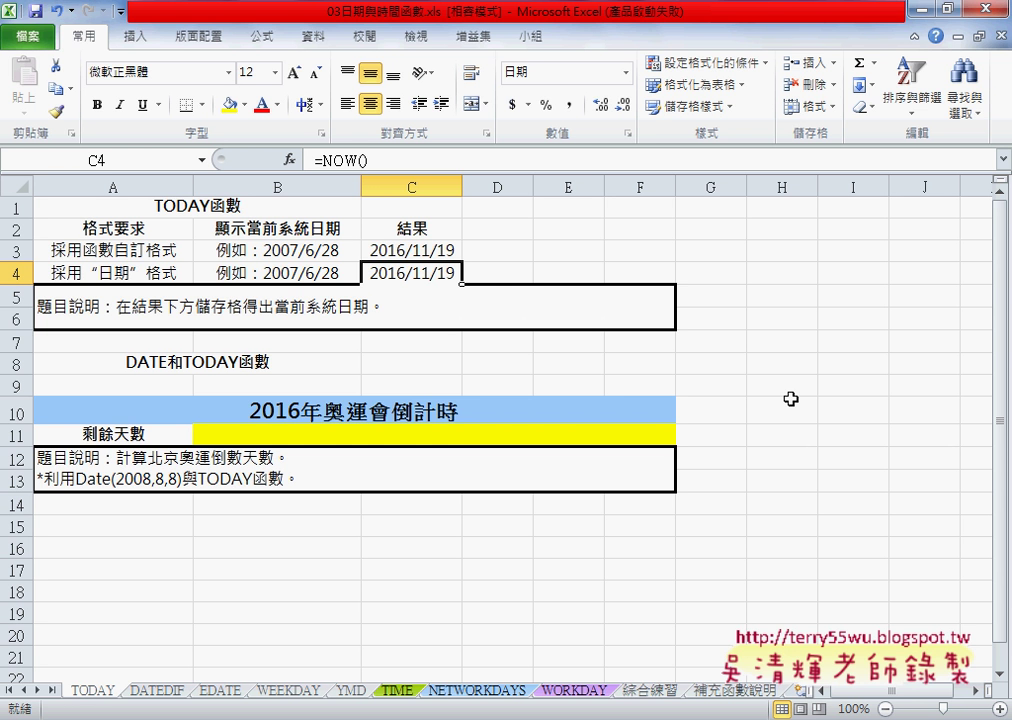
# - Widen column C and give C3:C4 the 2001/3/14 1:30 PM date-and-time format
pyautogui.moveTo(462, 184)
pyautogui.mouseDown()
pyautogui.moveTo(648, 190)
pyautogui.moveTo(621, 190)
pyautogui.mouseUp()
pyautogui.click(532, 254)
pyautogui.rightClick(538, 253)
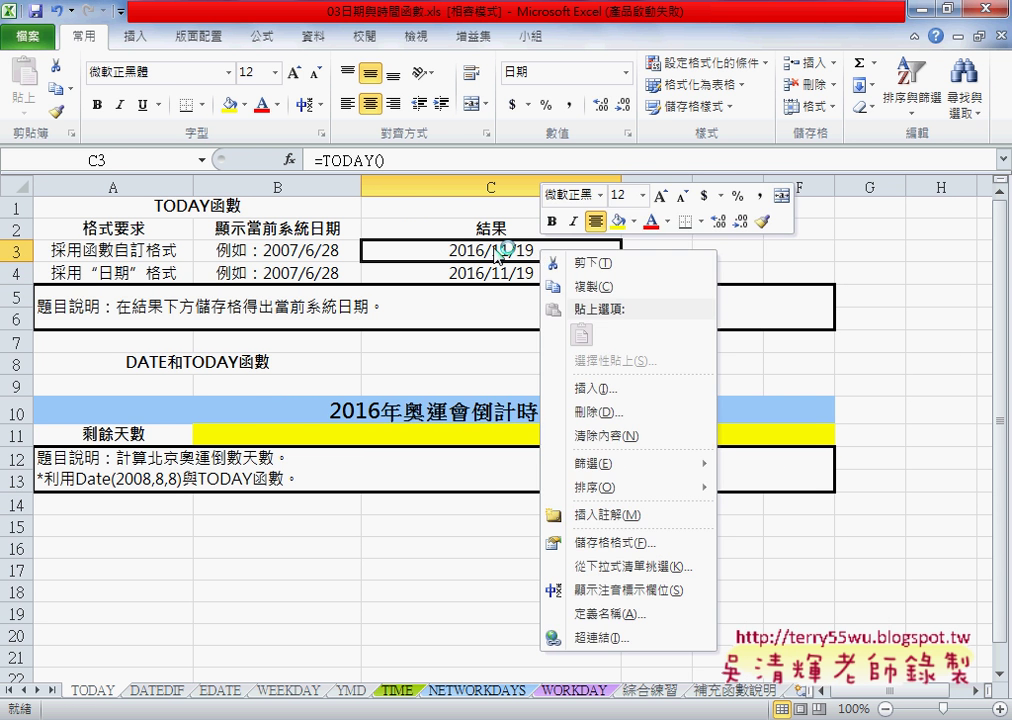
pyautogui.moveTo(497, 253); pyautogui.dragTo(492, 276)
pyautogui.rightClick(547, 261)
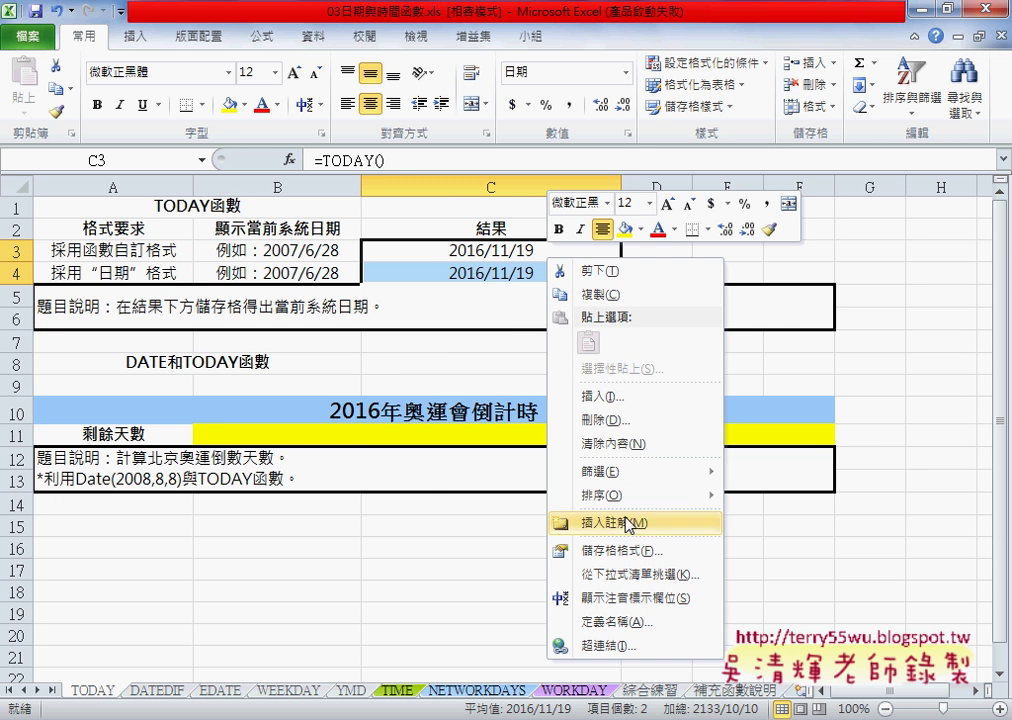
pyautogui.press('Escape')
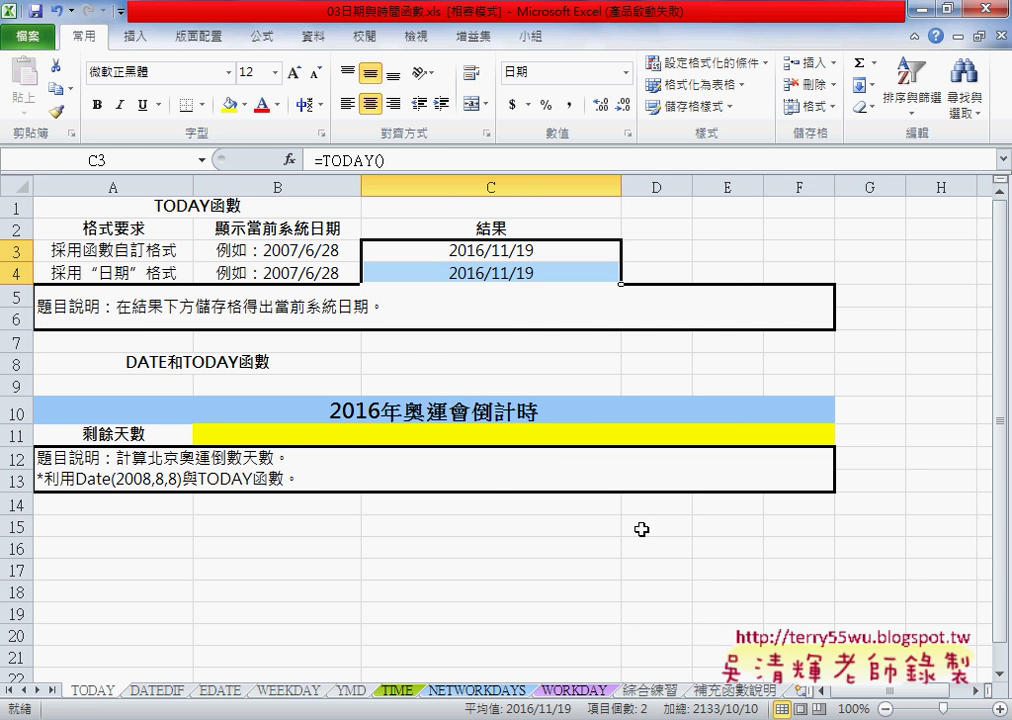
pyautogui.hotkey('ctrl', '1')
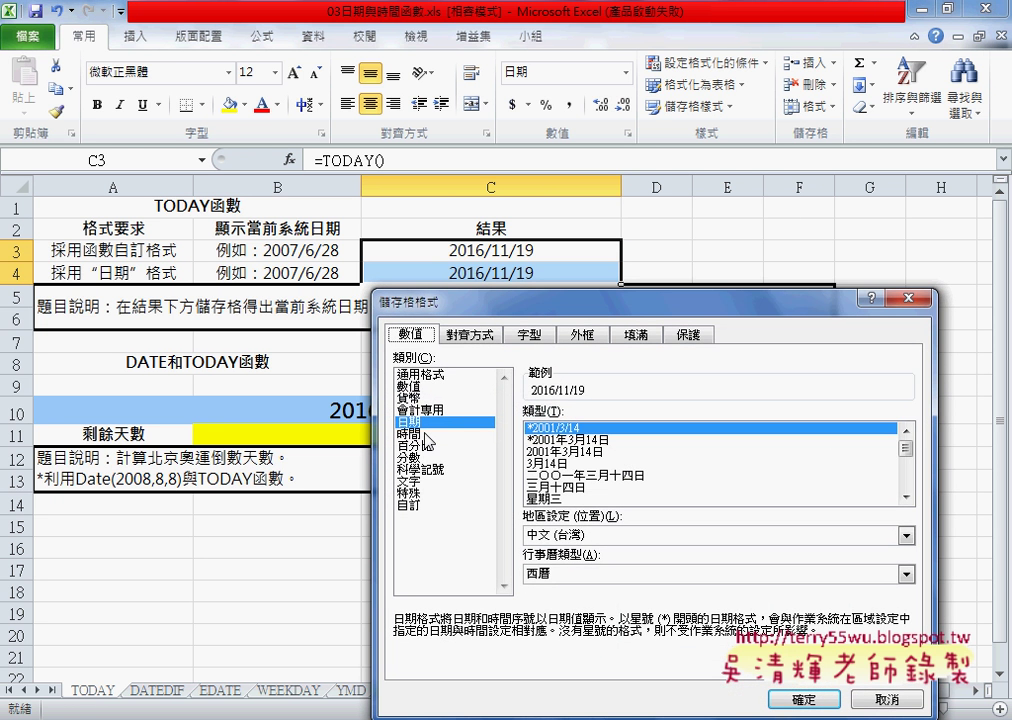
pyautogui.click(424, 435)
pyautogui.moveTo(557, 306); pyautogui.dragTo(543, 303)
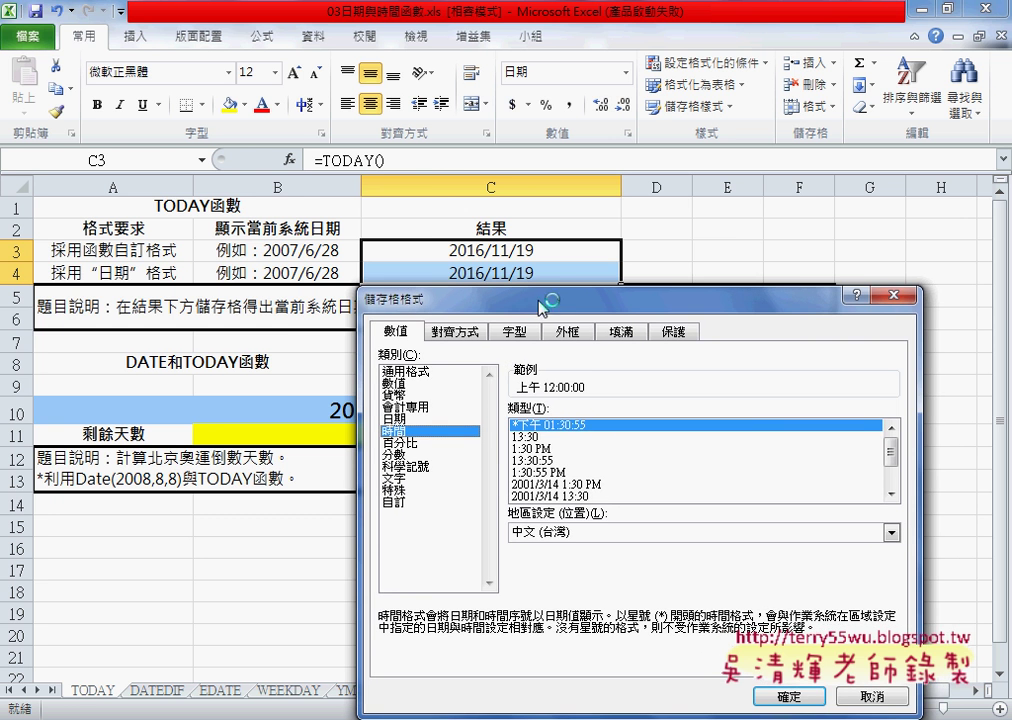
pyautogui.click(533, 485)
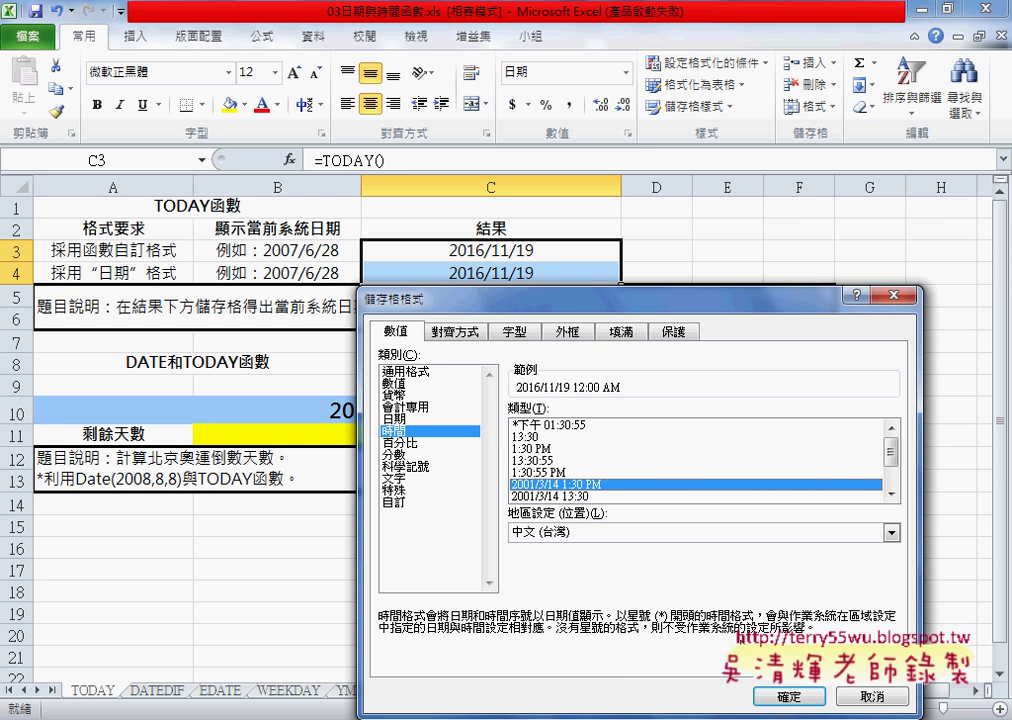
pyautogui.click(796, 700)
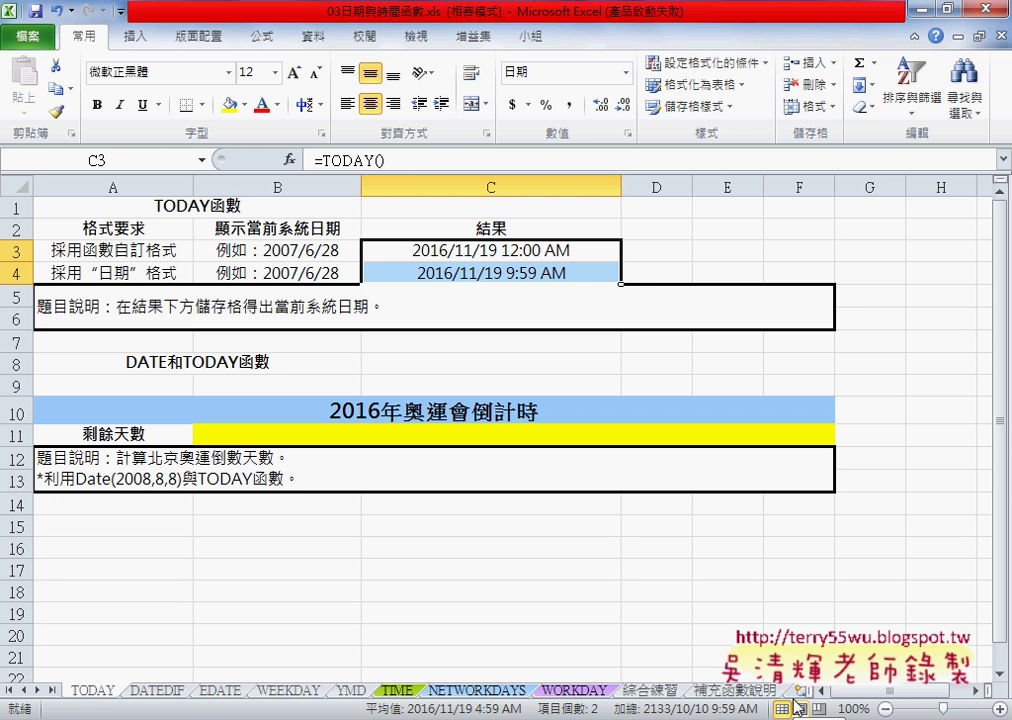
# - Re-enter C4's =NOW() formula so it refreshes to 2016/11/19 10:00 AM
pyautogui.click(578, 253)
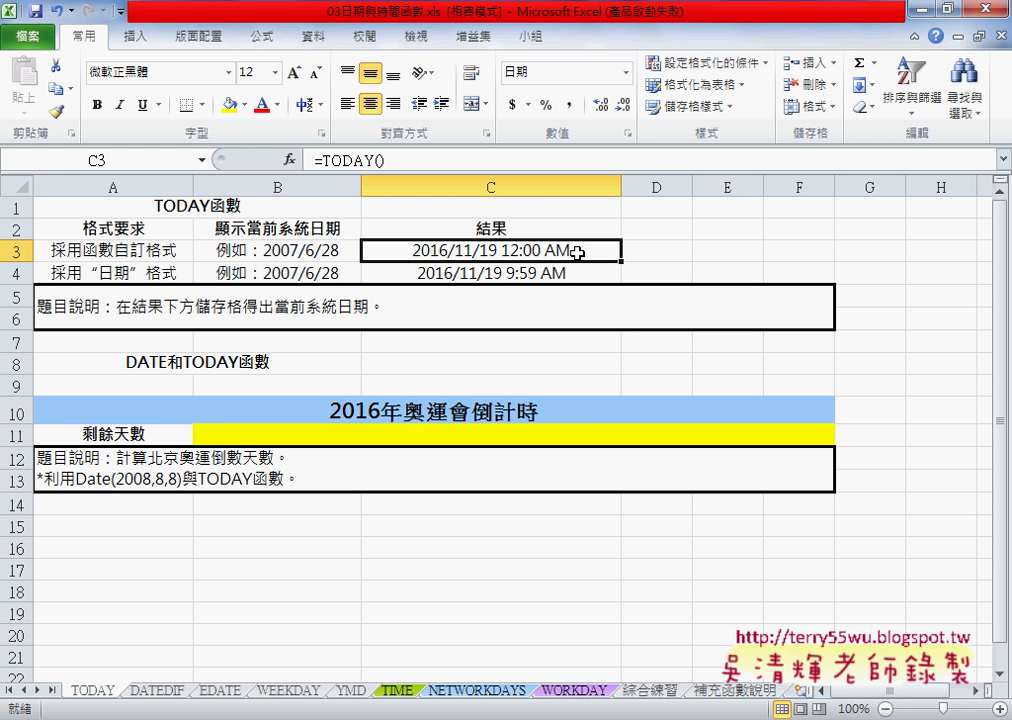
pyautogui.click(574, 277)
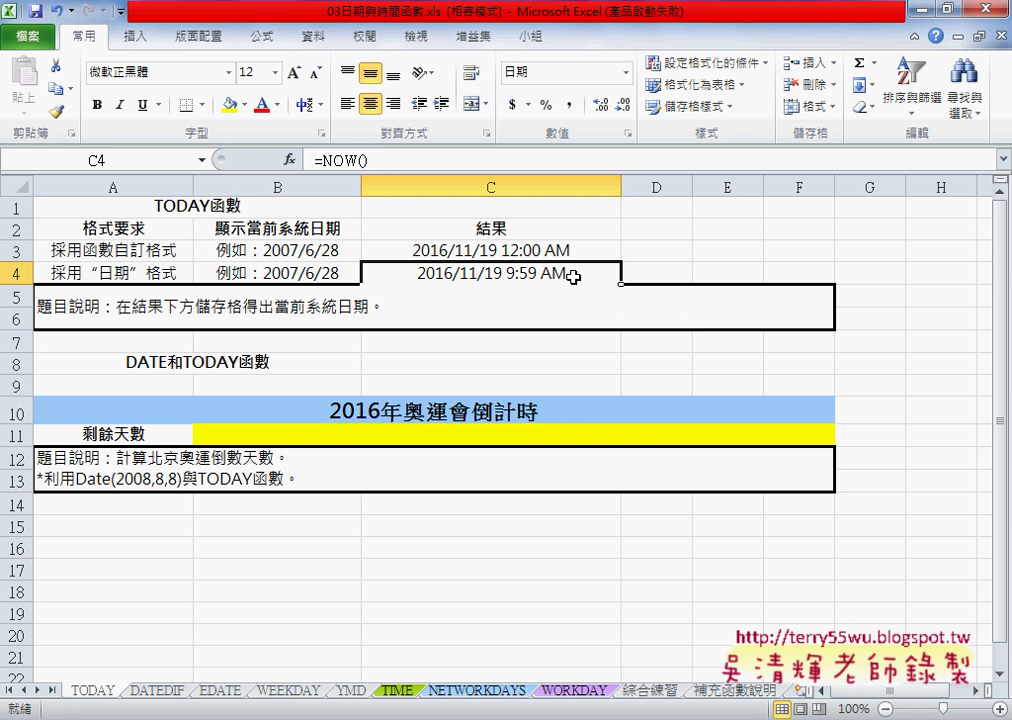
pyautogui.click(377, 160)
pyautogui.click(267, 160)
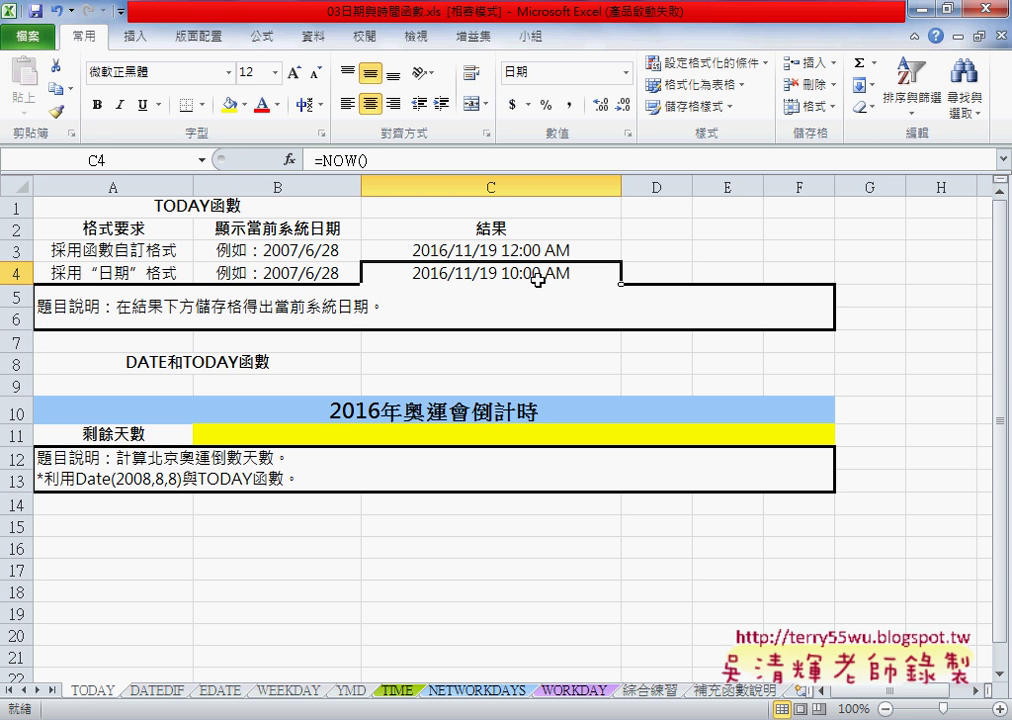
pyautogui.click(323, 162)
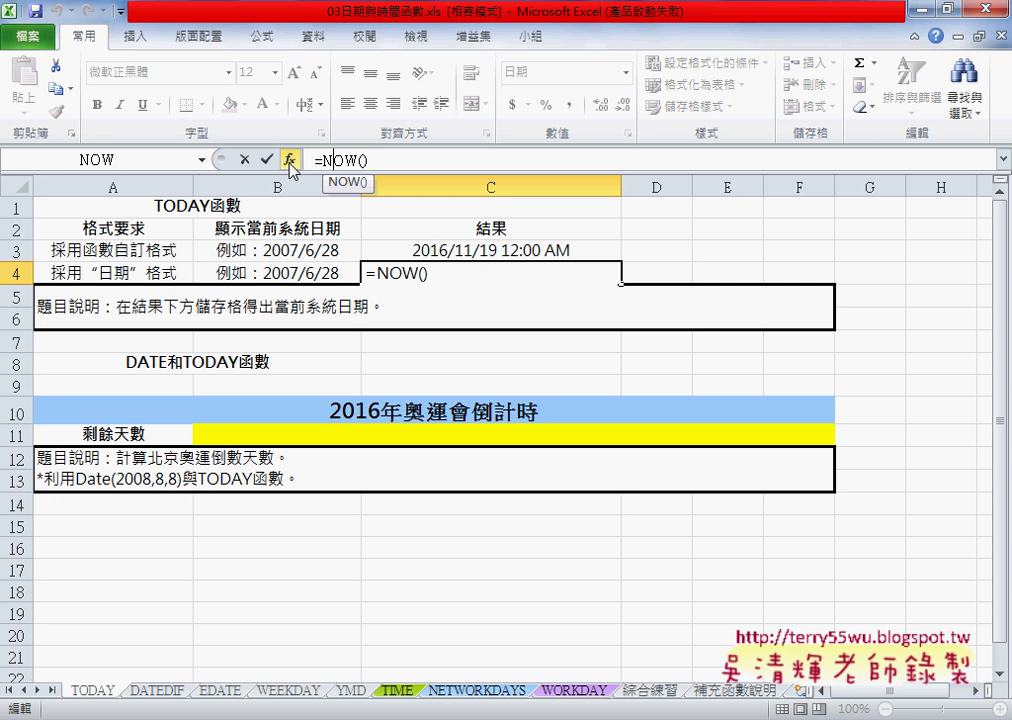
pyautogui.click(267, 160)
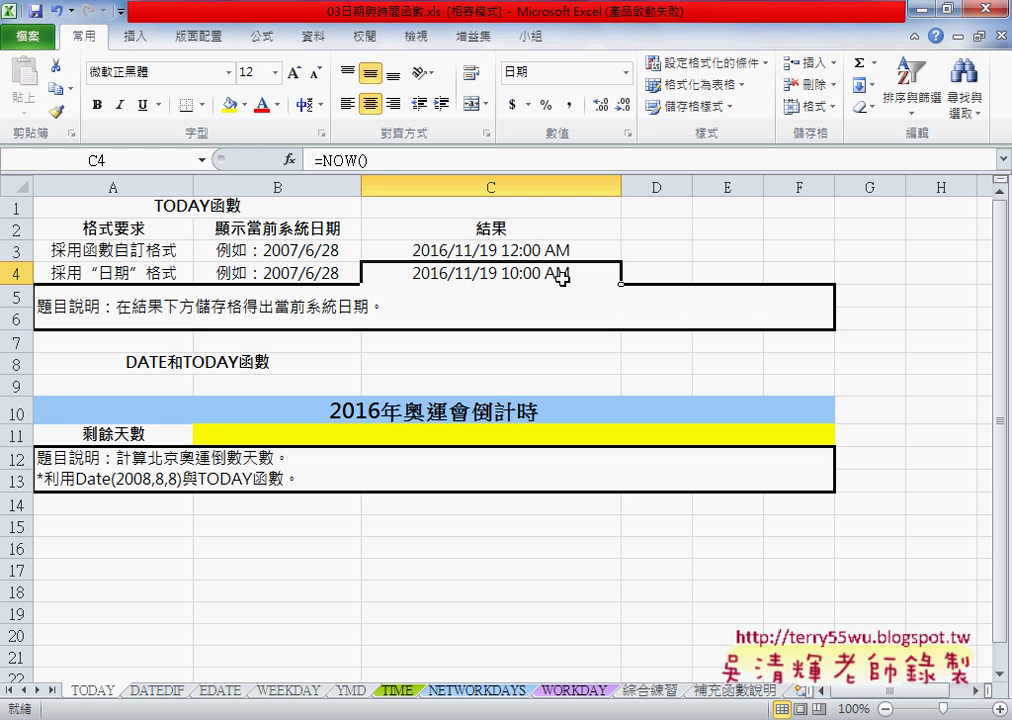
# - Compare C3's =TODAY() formula with C4's =NOW() formula
pyautogui.click(557, 252)
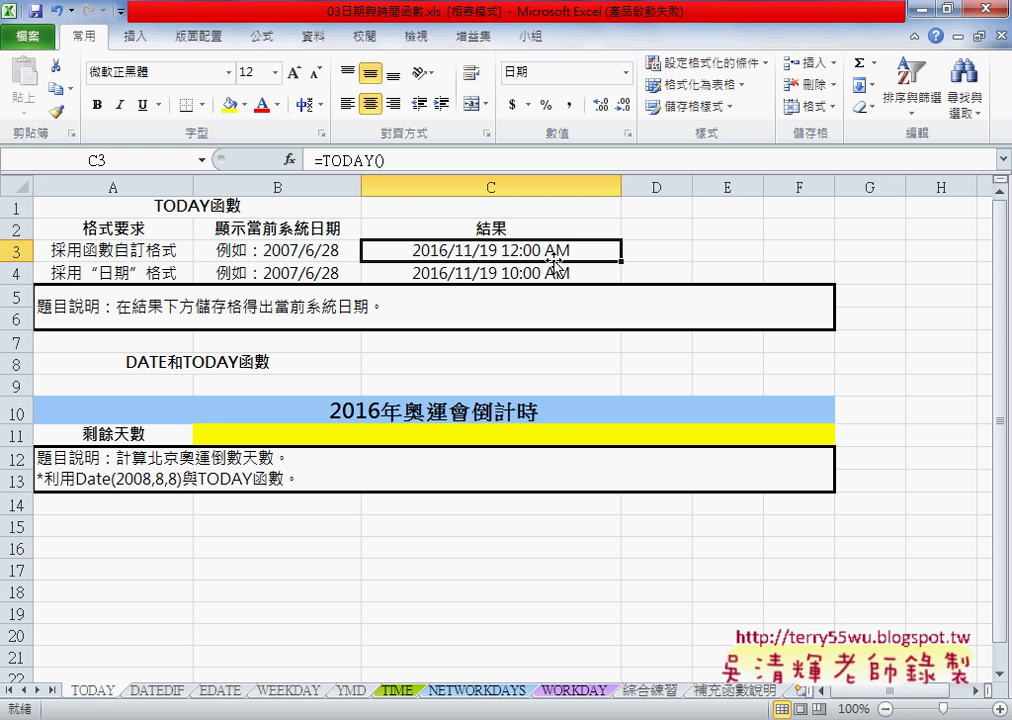
pyautogui.click(550, 280)
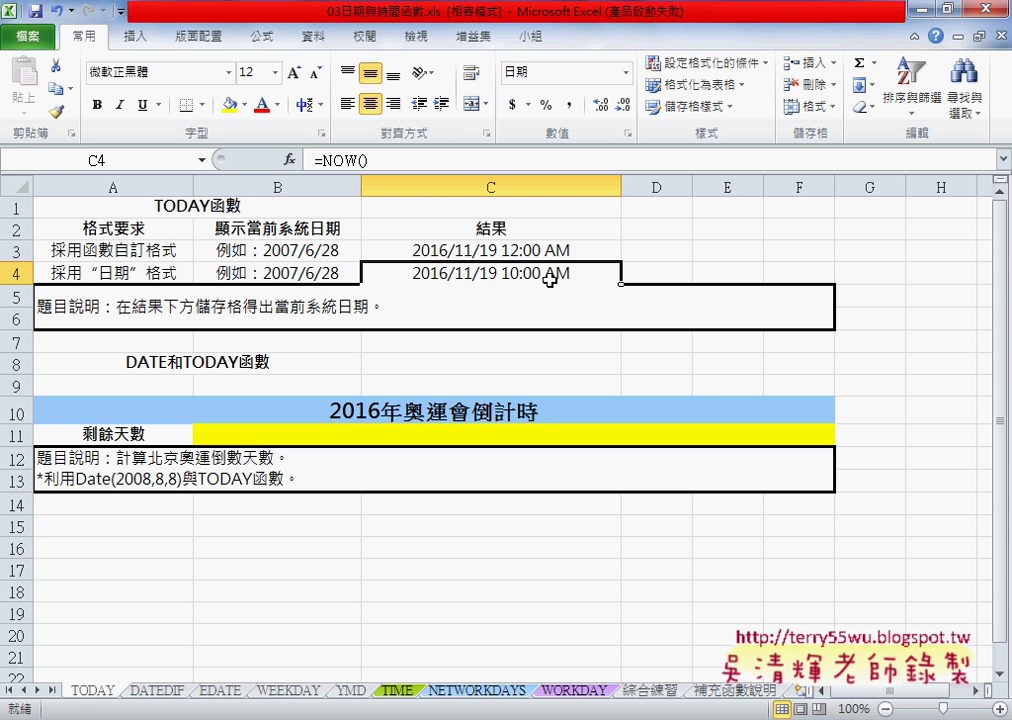
pyautogui.click(545, 251)
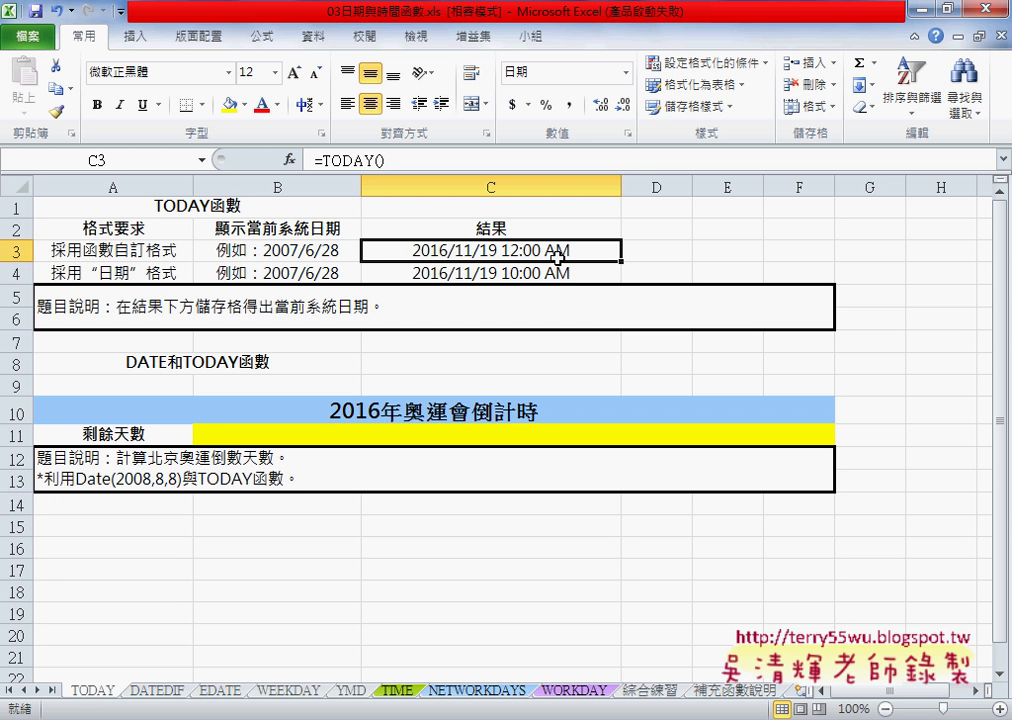
pyautogui.click(558, 273)
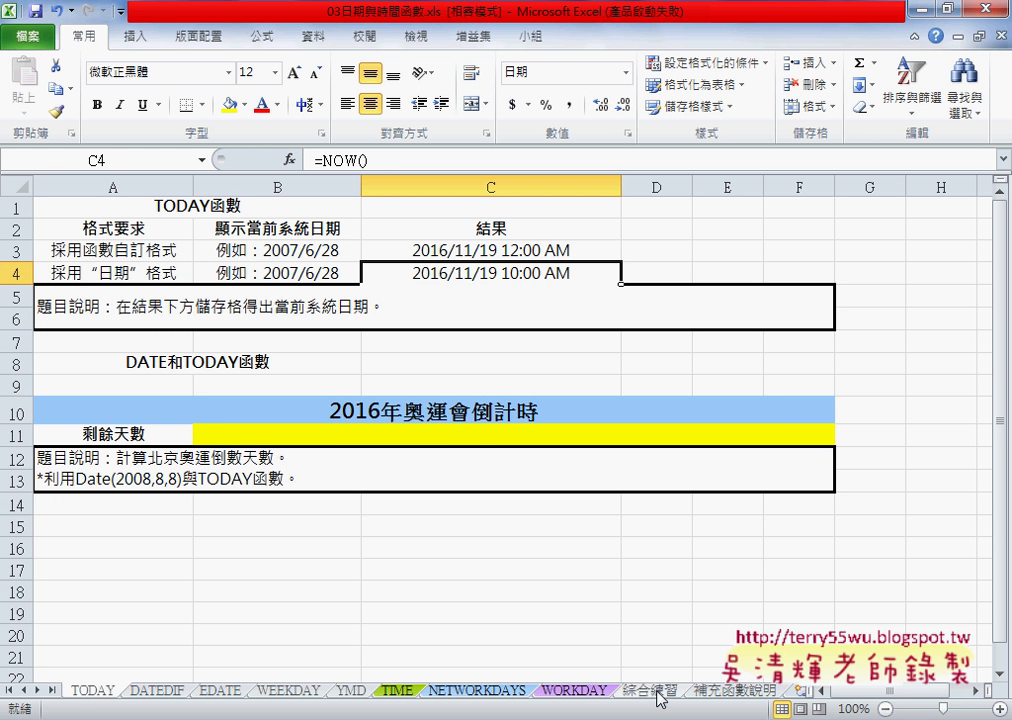
# - Give C3:C4 the date-only 2001/3/14 format, then glance at the 綜合練習 sheet
pyautogui.click(541, 251)
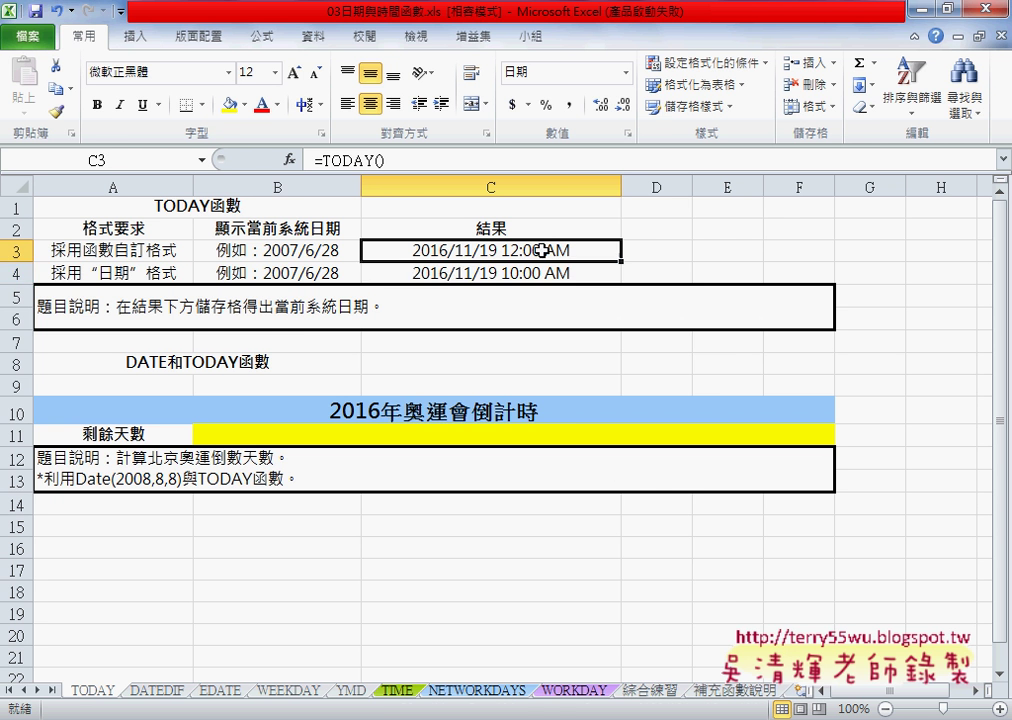
pyautogui.moveTo(541, 251); pyautogui.dragTo(486, 273)
pyautogui.rightClick(544, 271)
pyautogui.click(623, 569)
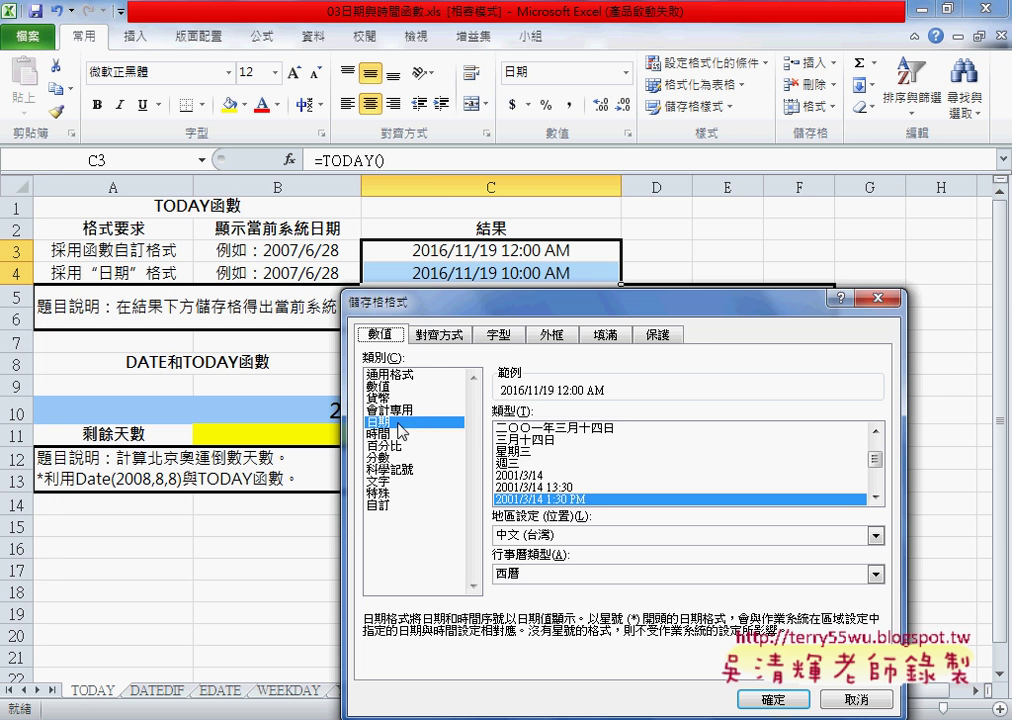
pyautogui.click(505, 475)
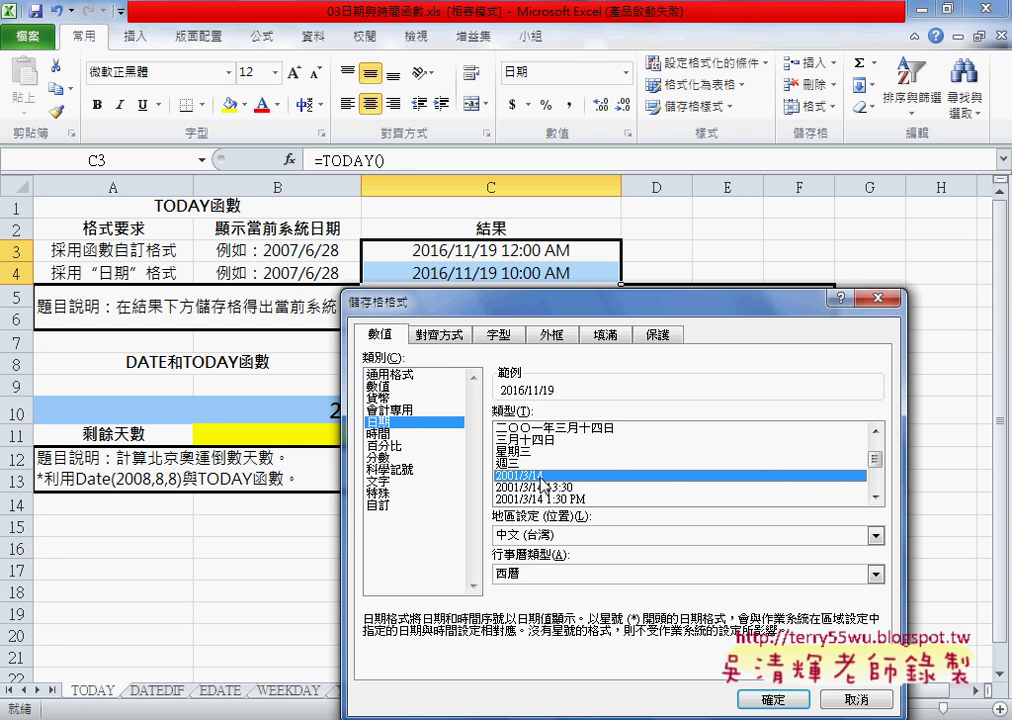
pyautogui.click(769, 700)
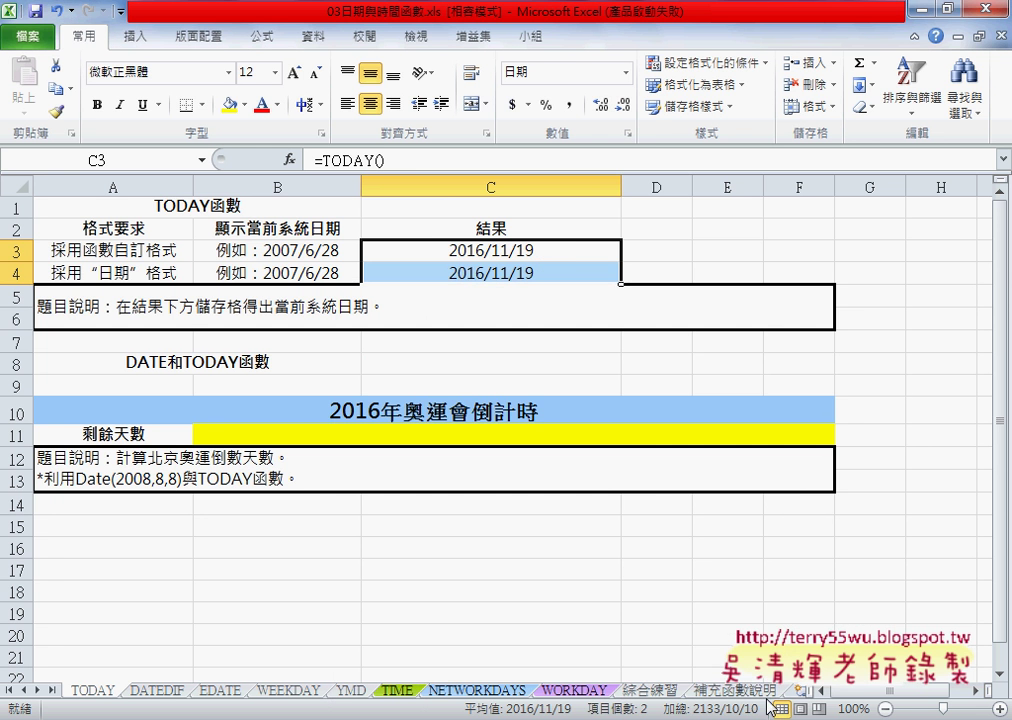
pyautogui.click(655, 692)
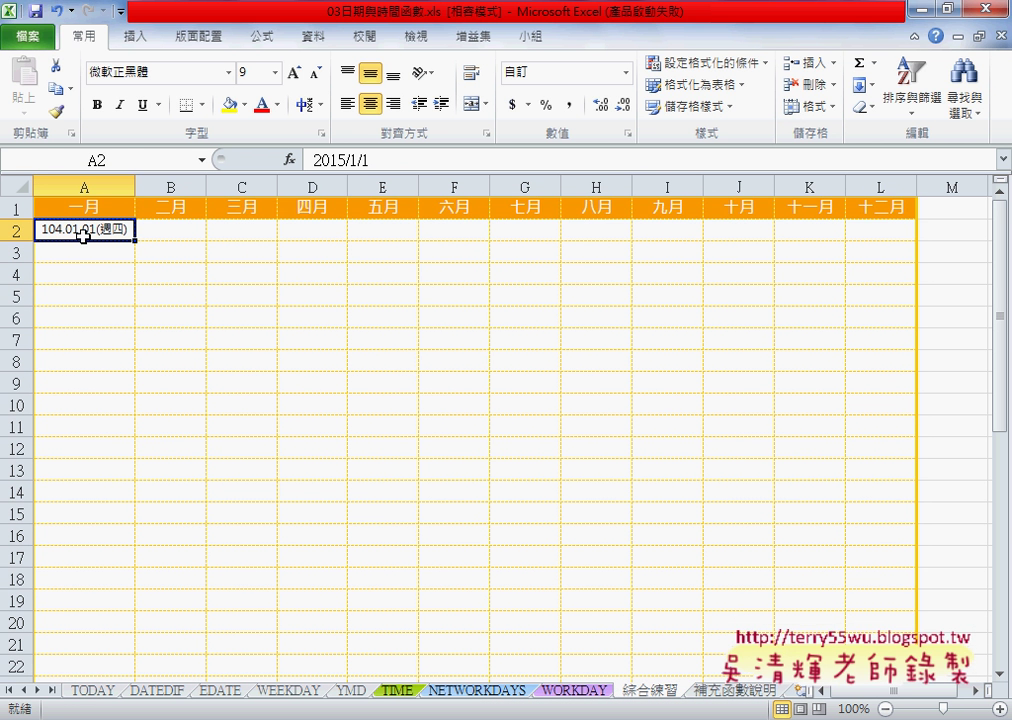
pyautogui.click(96, 691)
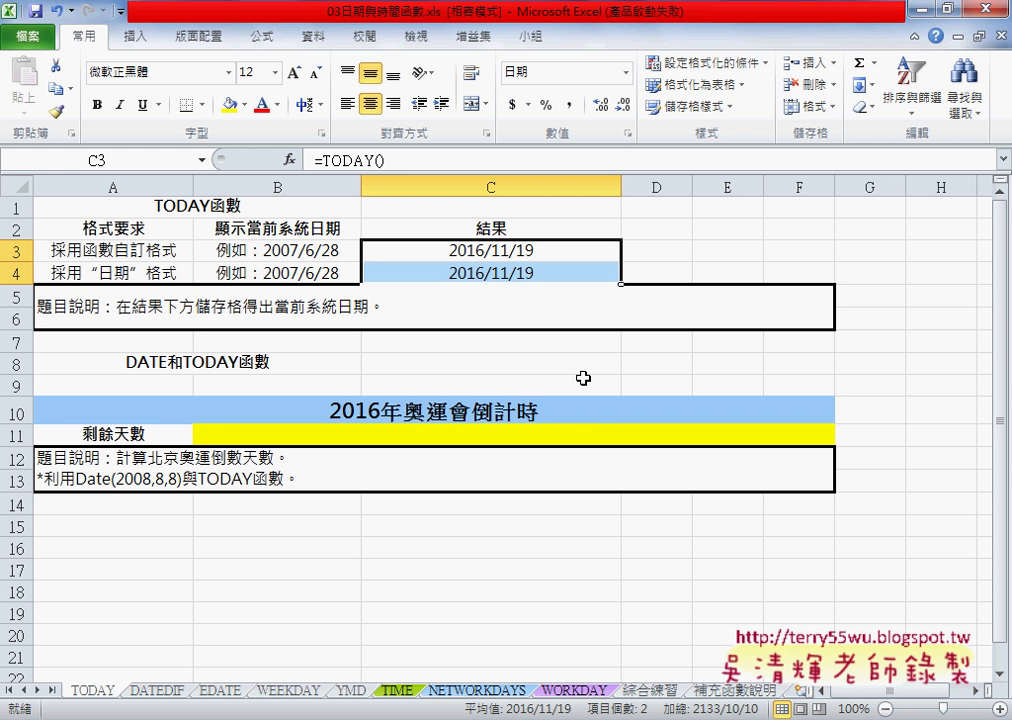
# - In Format Cells for C3:C4, choose the 中華民國曆 calendar and 90/3/14 type, previewing 105/11/19
pyautogui.rightClick(542, 253)
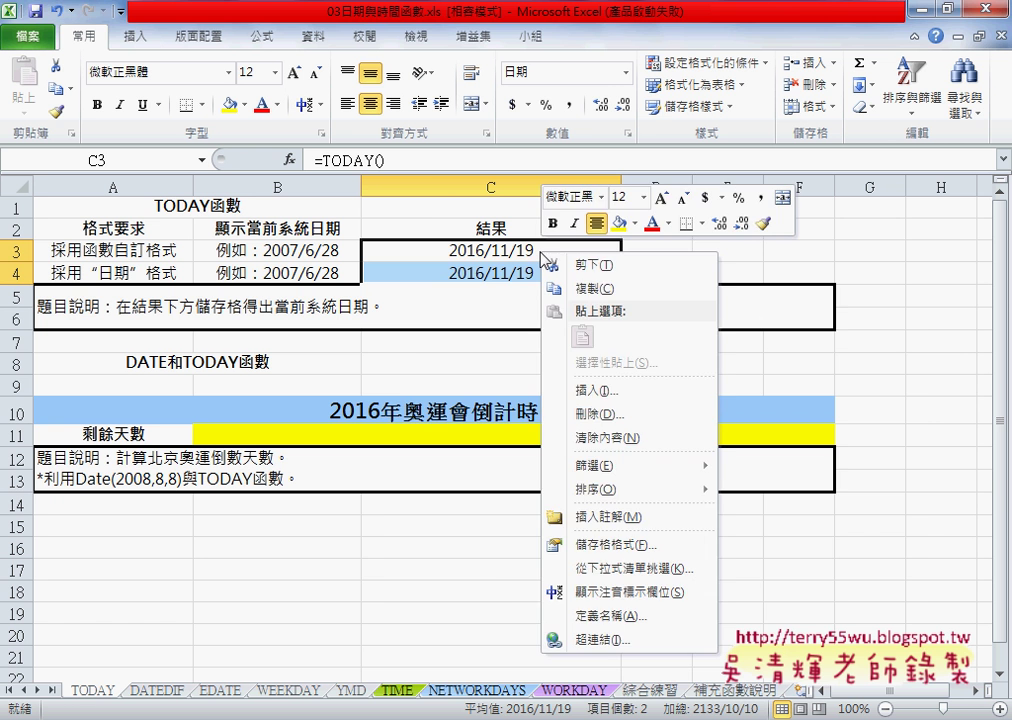
pyautogui.click(612, 545)
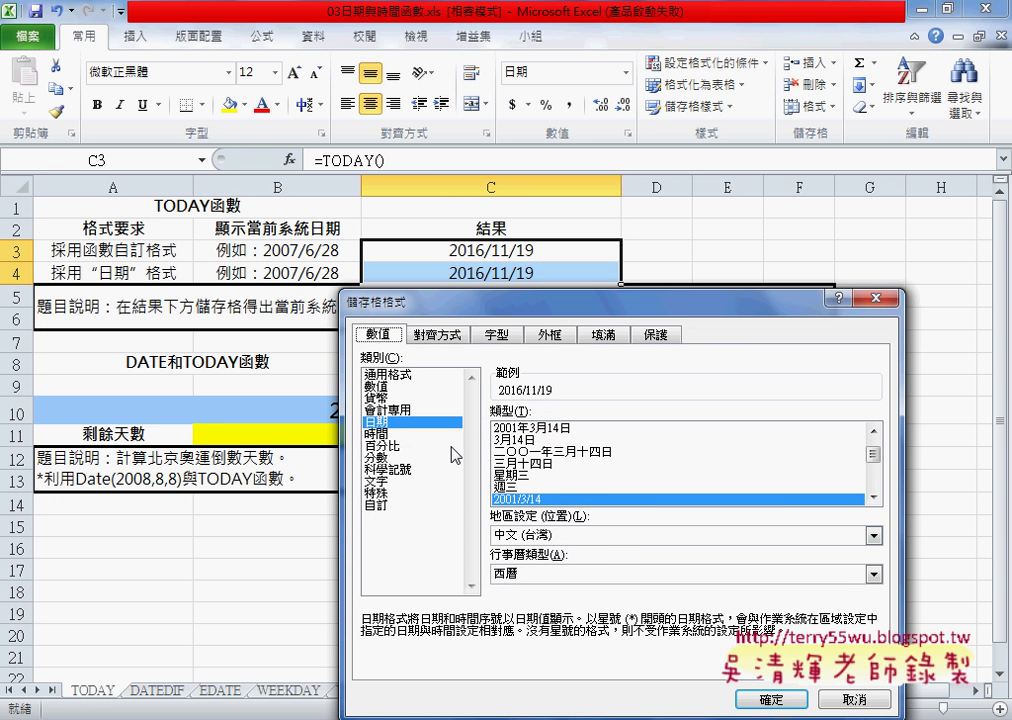
pyautogui.click(596, 585)
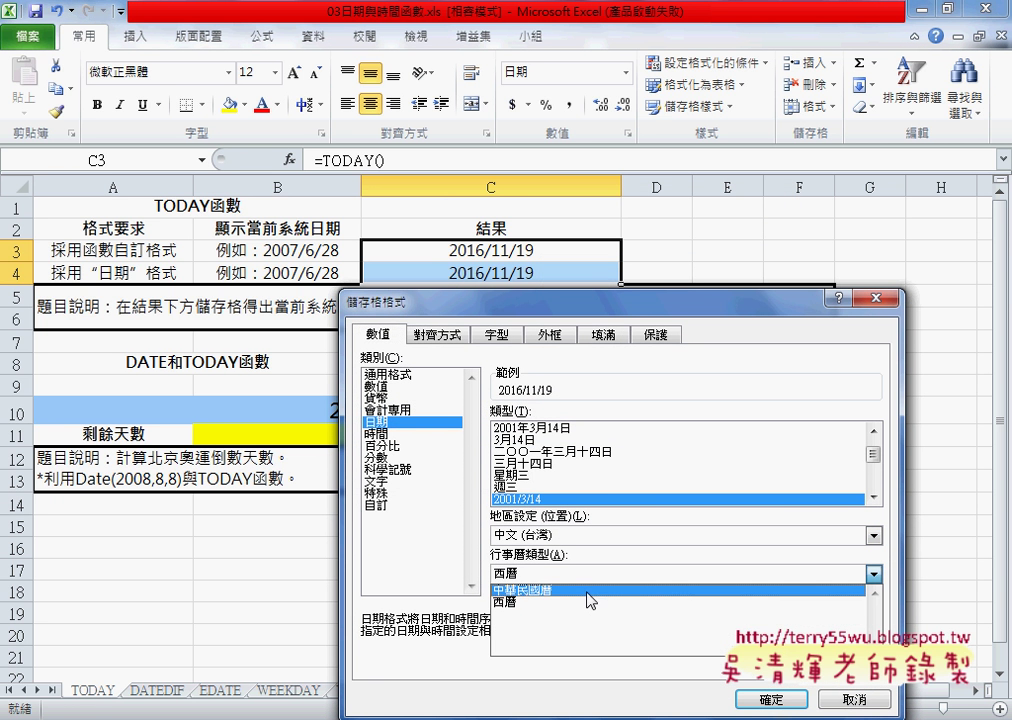
pyautogui.click(592, 599)
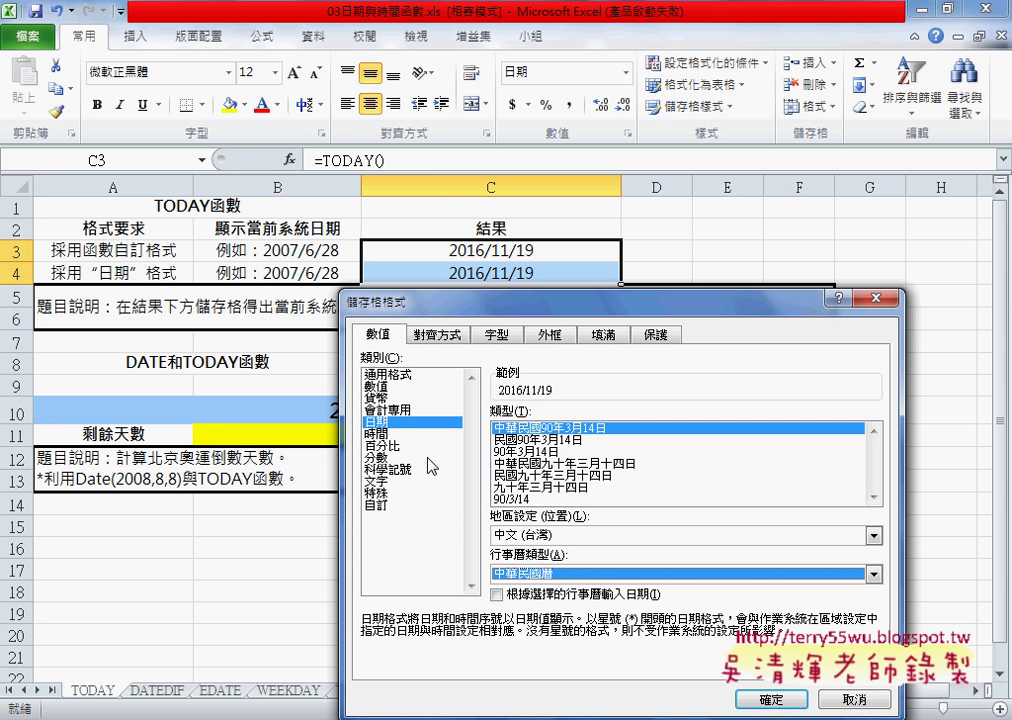
pyautogui.click(553, 574)
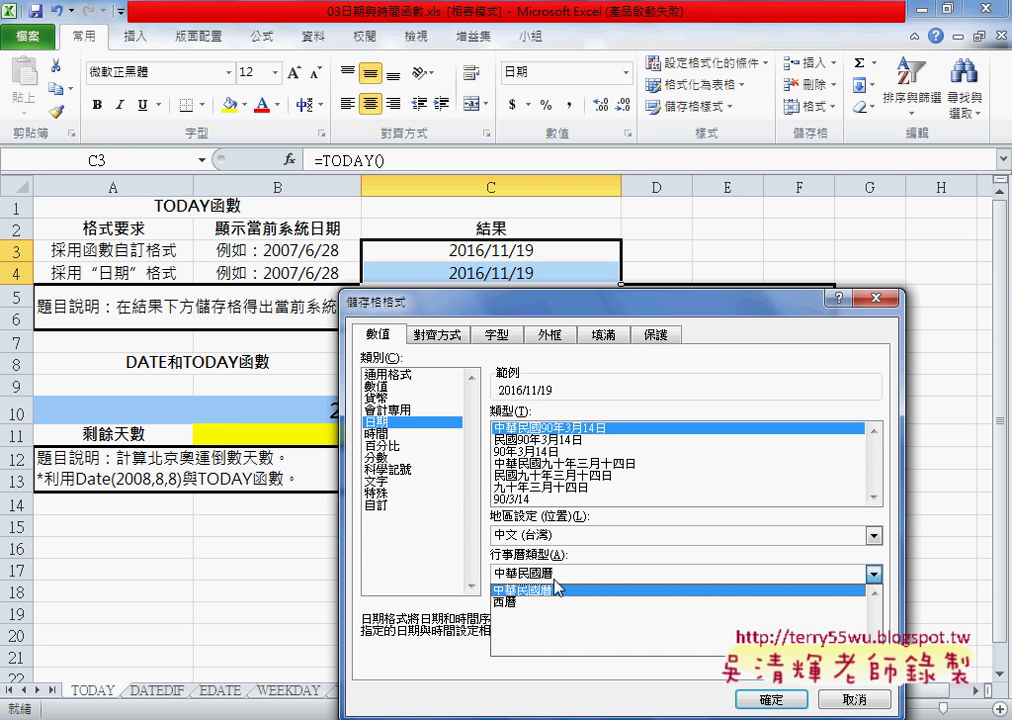
pyautogui.click(557, 589)
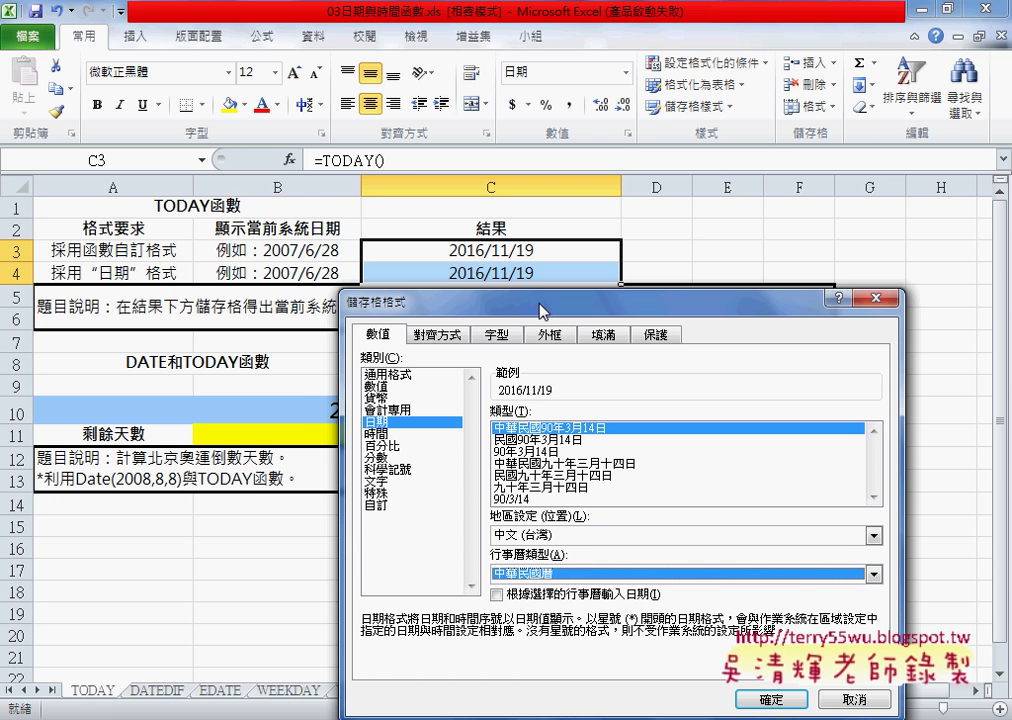
pyautogui.moveTo(541, 310); pyautogui.dragTo(516, 307)
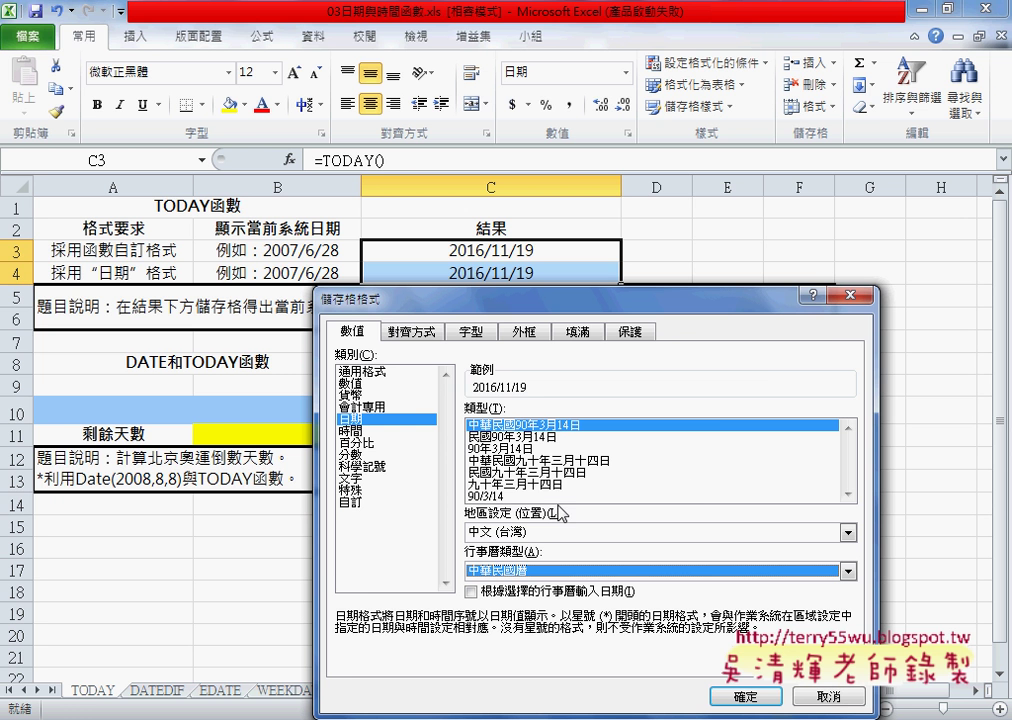
pyautogui.click(499, 496)
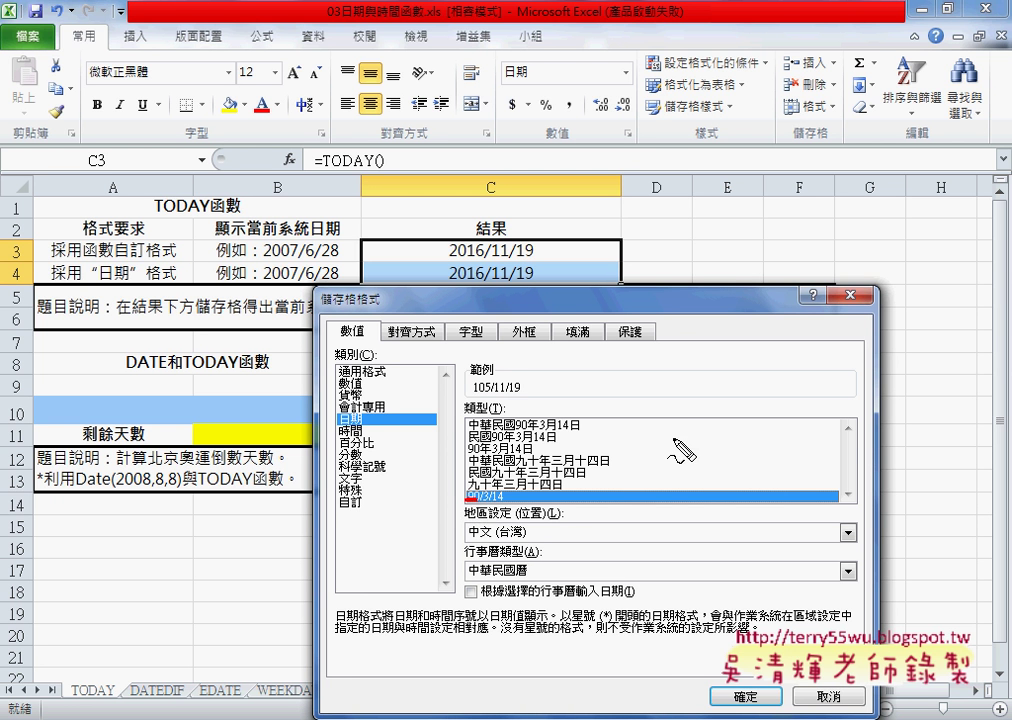
pyautogui.moveTo(466, 497); pyautogui.dragTo(479, 497)
pyautogui.moveTo(663, 447)
pyautogui.mouseDown()
pyautogui.moveTo(682, 431)
pyautogui.moveTo(727, 443)
pyautogui.mouseUp()
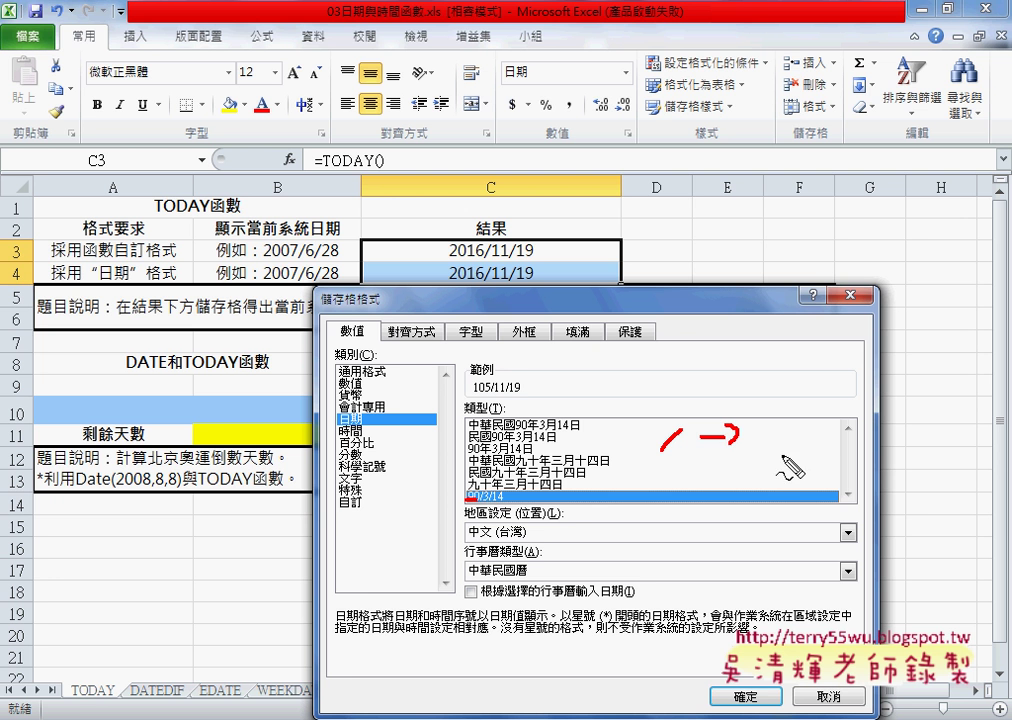
pyautogui.click(771, 455)
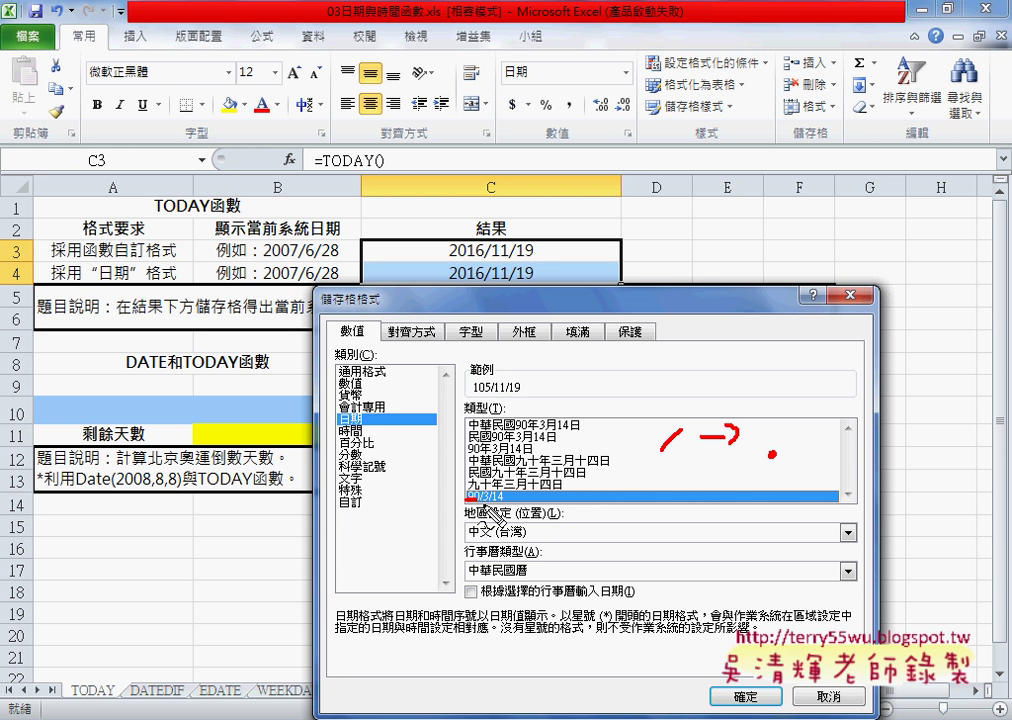
pyautogui.moveTo(486, 502); pyautogui.dragTo(509, 502)
pyautogui.moveTo(800, 428); pyautogui.dragTo(797, 430)
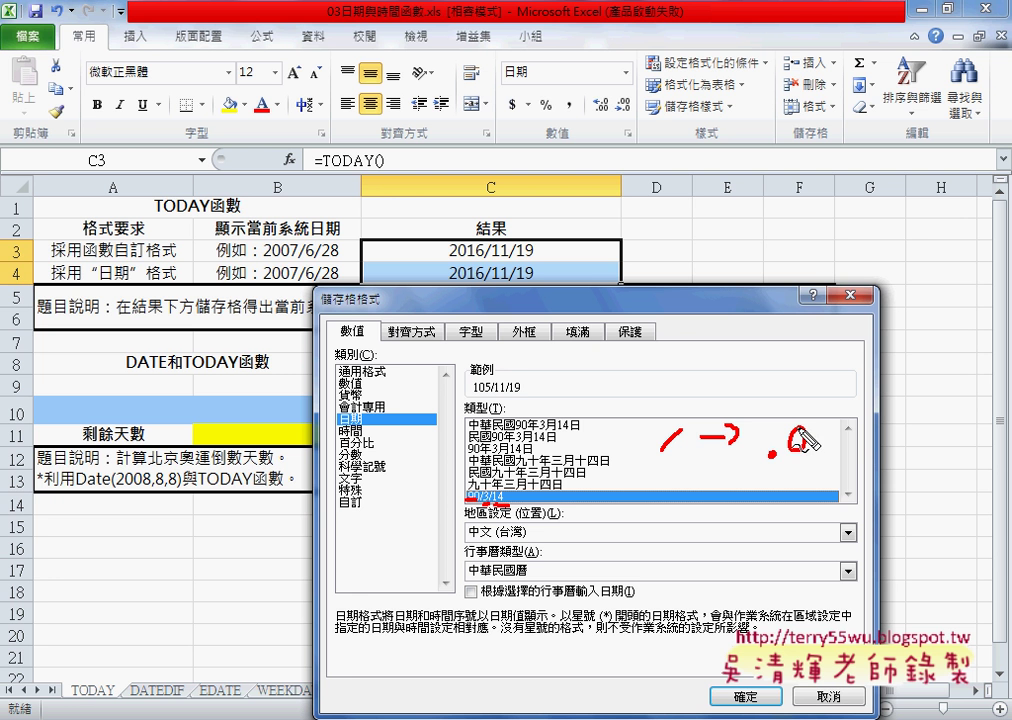
pyautogui.moveTo(521, 483)
pyautogui.mouseDown()
pyautogui.moveTo(515, 507)
pyautogui.moveTo(566, 506)
pyautogui.mouseUp()
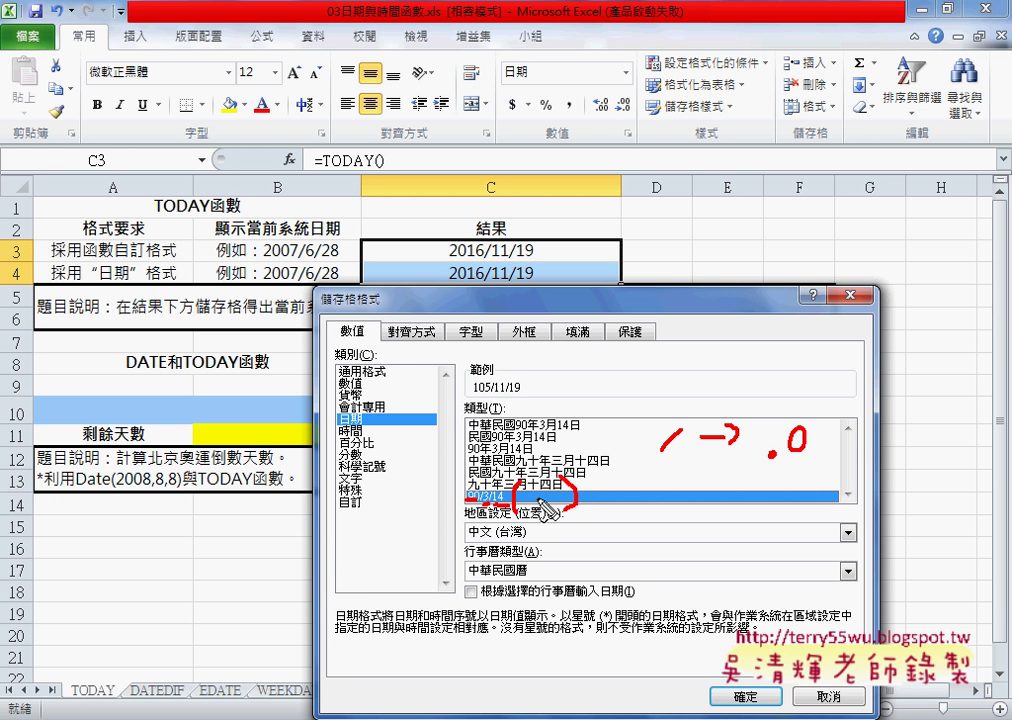
pyautogui.press('Escape')
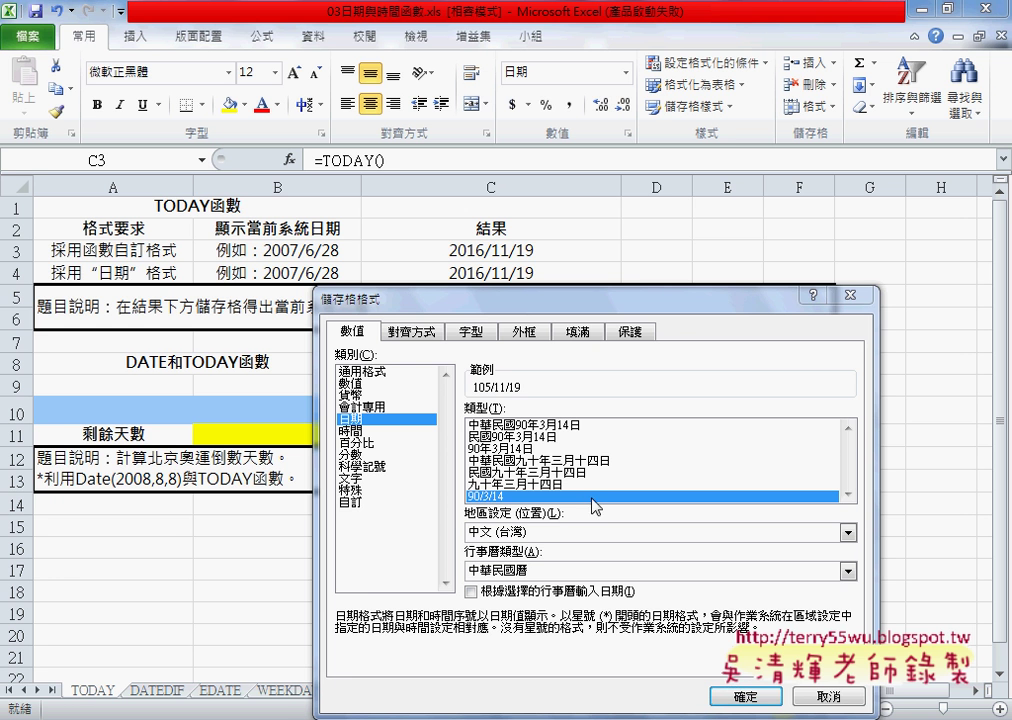
# - In the Custom format code, replace the date slashes with dots
pyautogui.click(352, 504)
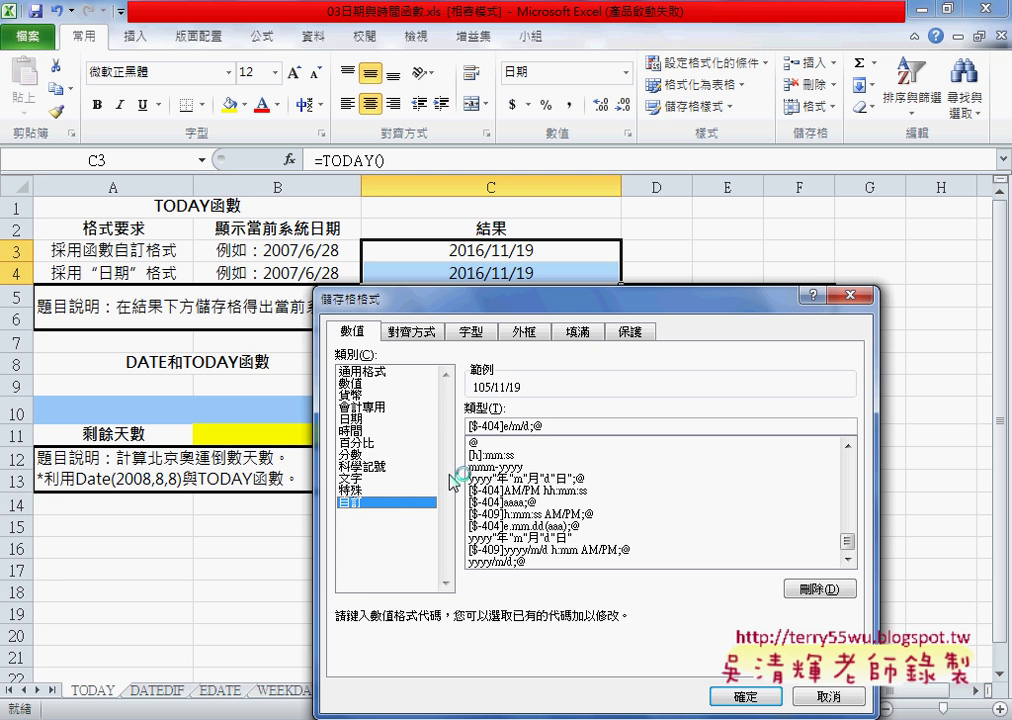
pyautogui.click(505, 430)
pyautogui.moveTo(508, 426); pyautogui.dragTo(469, 426)
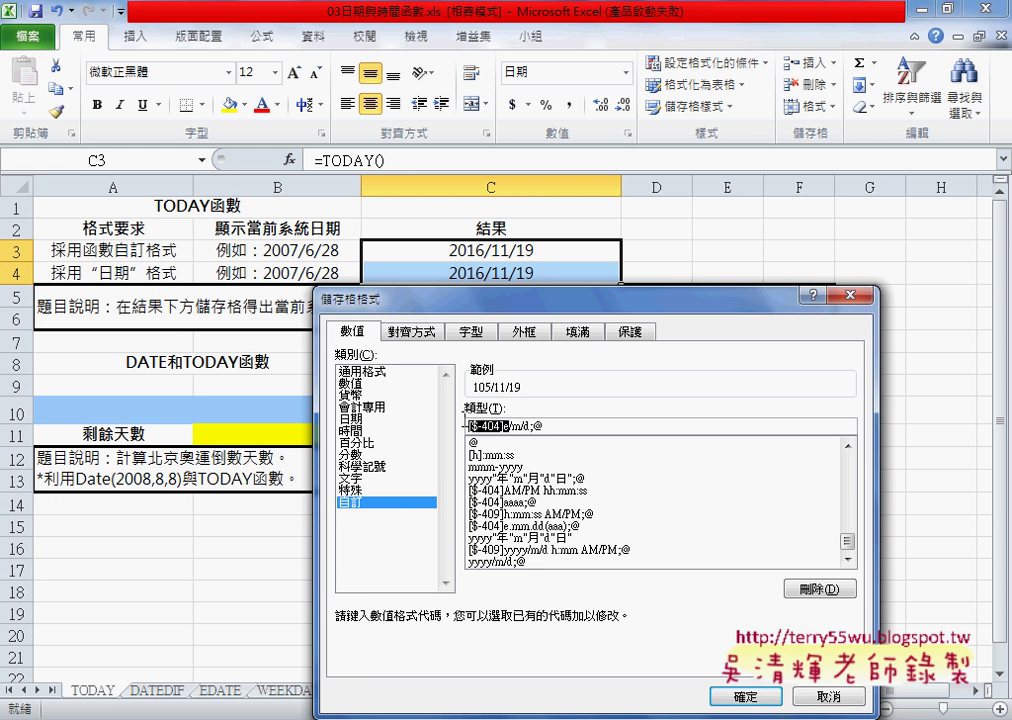
pyautogui.click(631, 426)
pyautogui.press('BackSpace')
pyautogui.write('.')
pyautogui.press('Right')
pyautogui.press('BackSpace')
pyautogui.write('.')
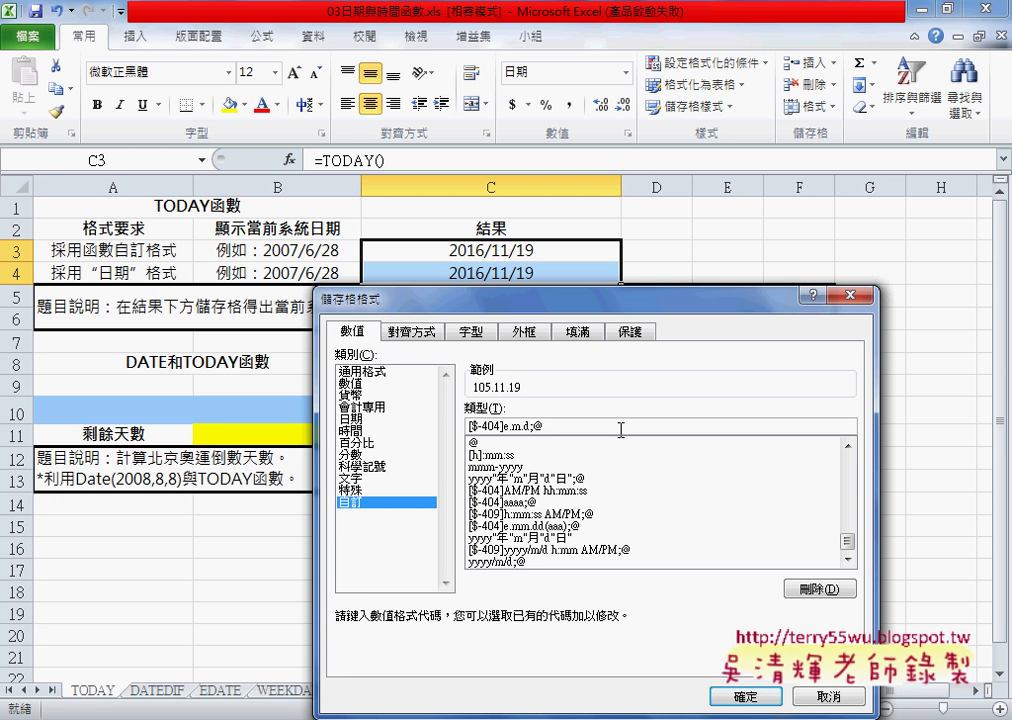
# - Finish the code as [$-404]e.mm.dd(aaa);@ and apply it, showing 105.11.19(週六)
pyautogui.hotkey('ctrl', 'space')
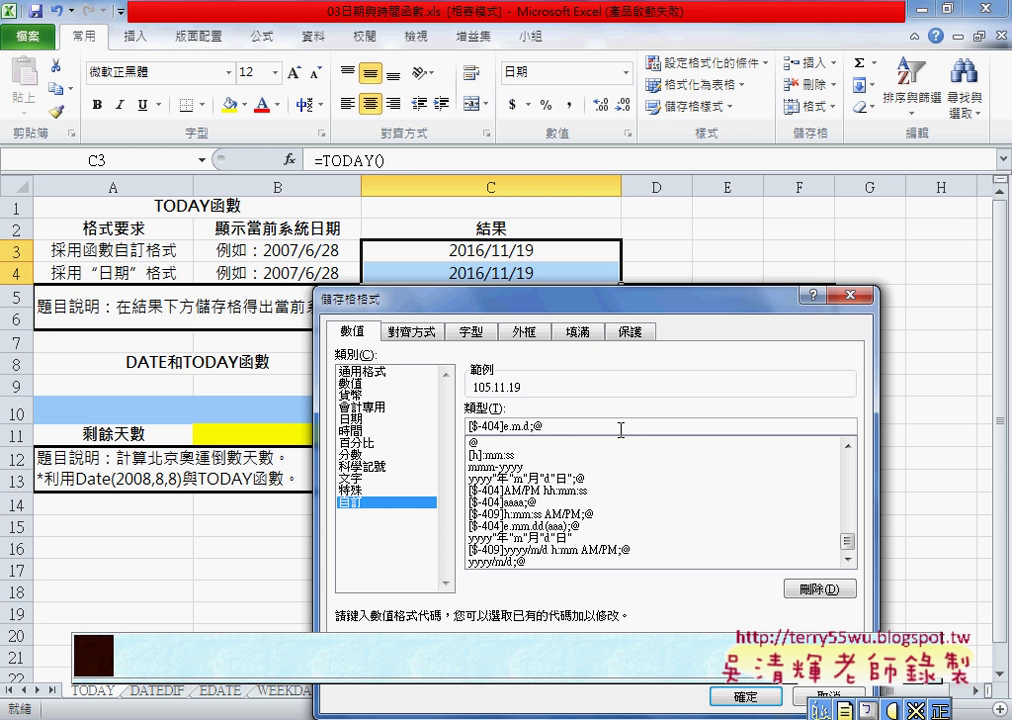
pyautogui.hotkey('ctrl', 'space')
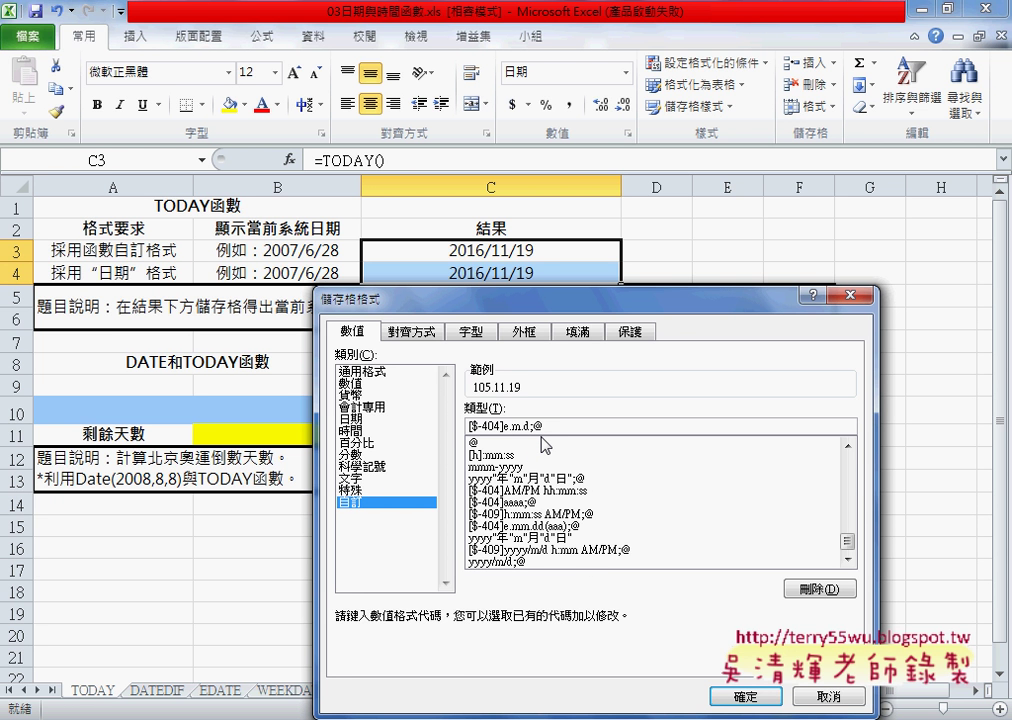
pyautogui.write('m.')
pyautogui.write('d')
pyautogui.write('(')
pyautogui.write(')')
pyautogui.write('aa')
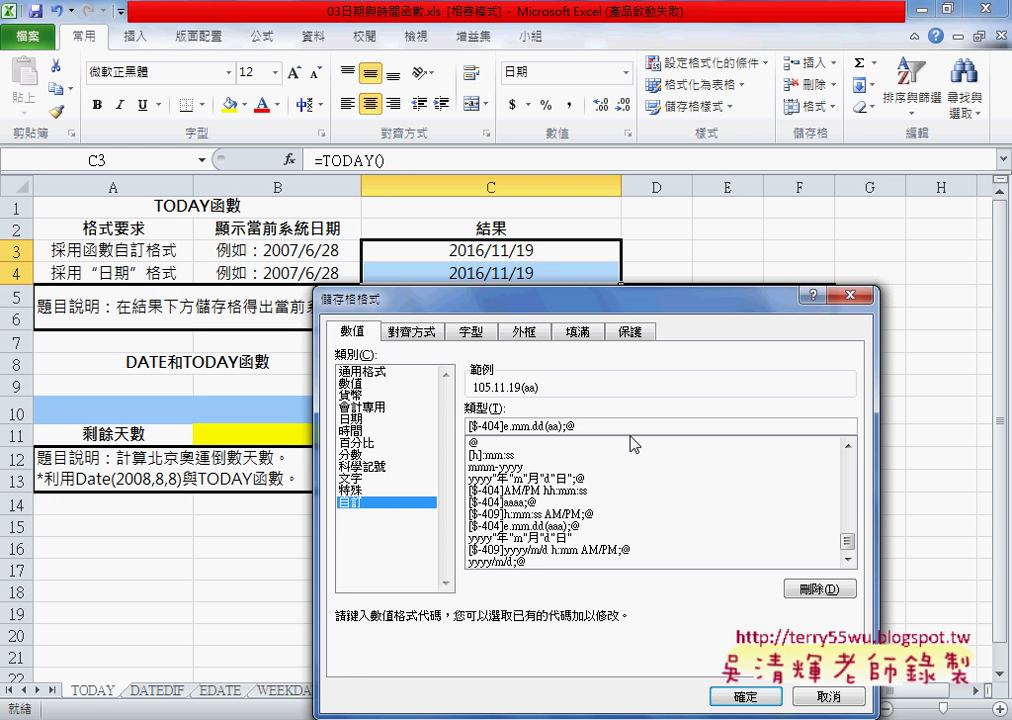
pyautogui.write('a')
pyautogui.write('a')
pyautogui.press('BackSpace')
pyautogui.click(755, 700)
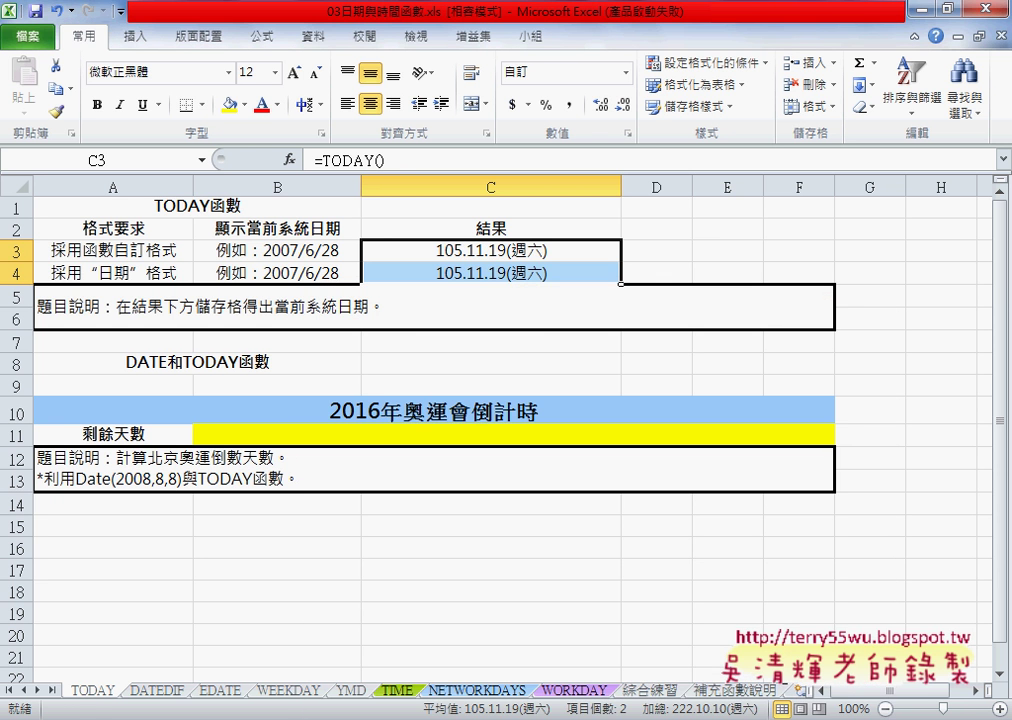
# - Set the Windows date to November 20, 2016, then recalculate C3's =TODAY() formula
pyautogui.click(960, 719)
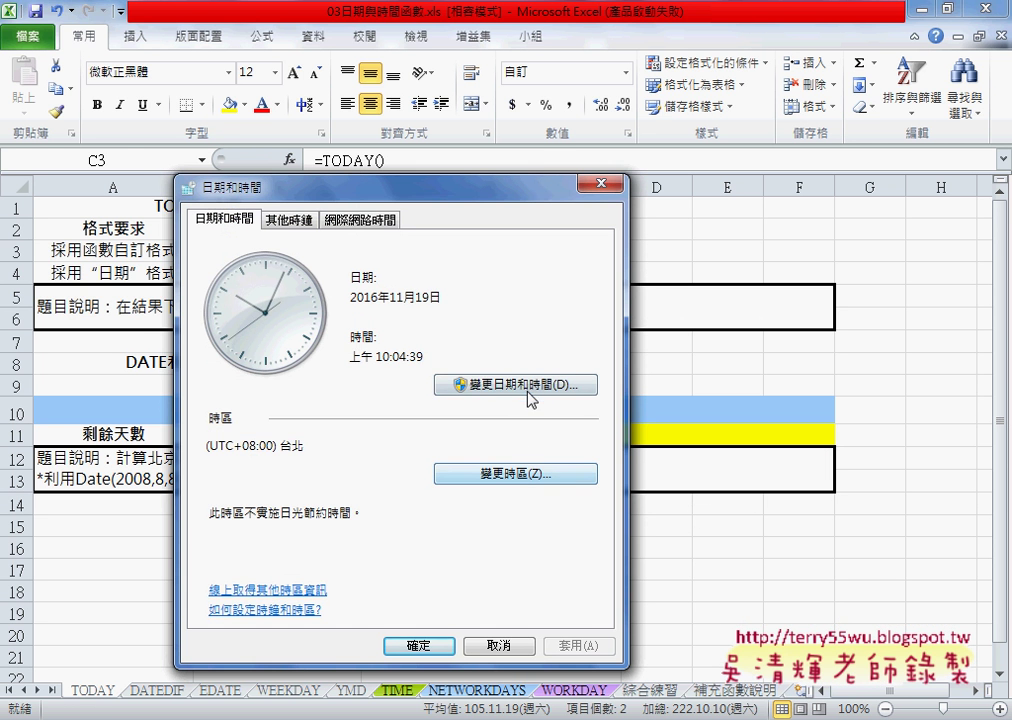
pyautogui.click(524, 386)
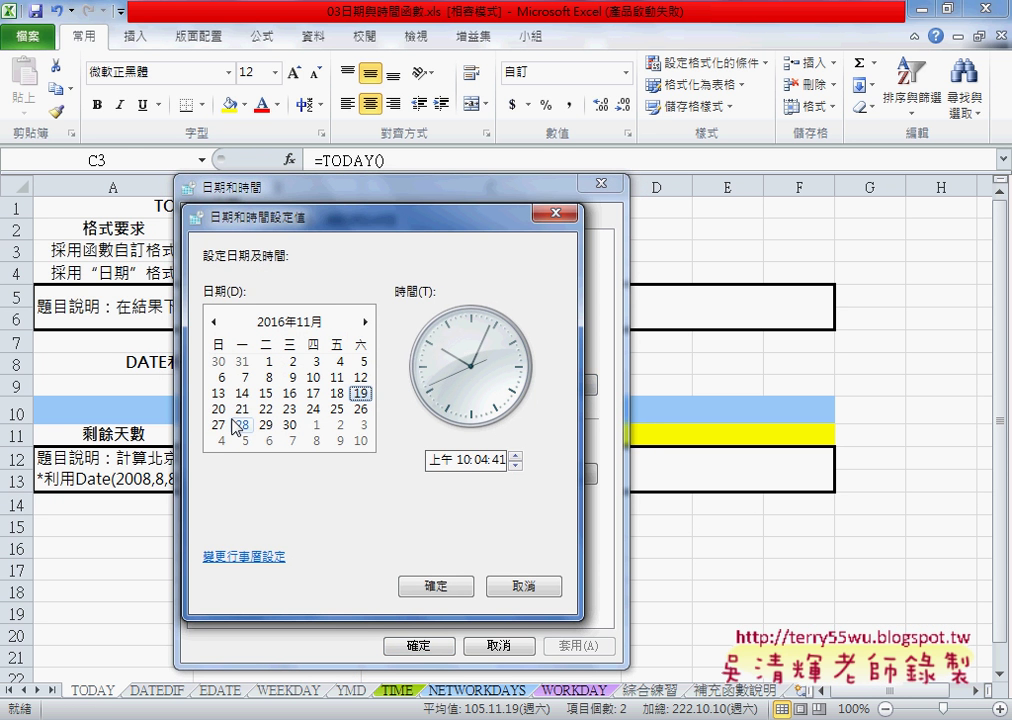
pyautogui.click(216, 414)
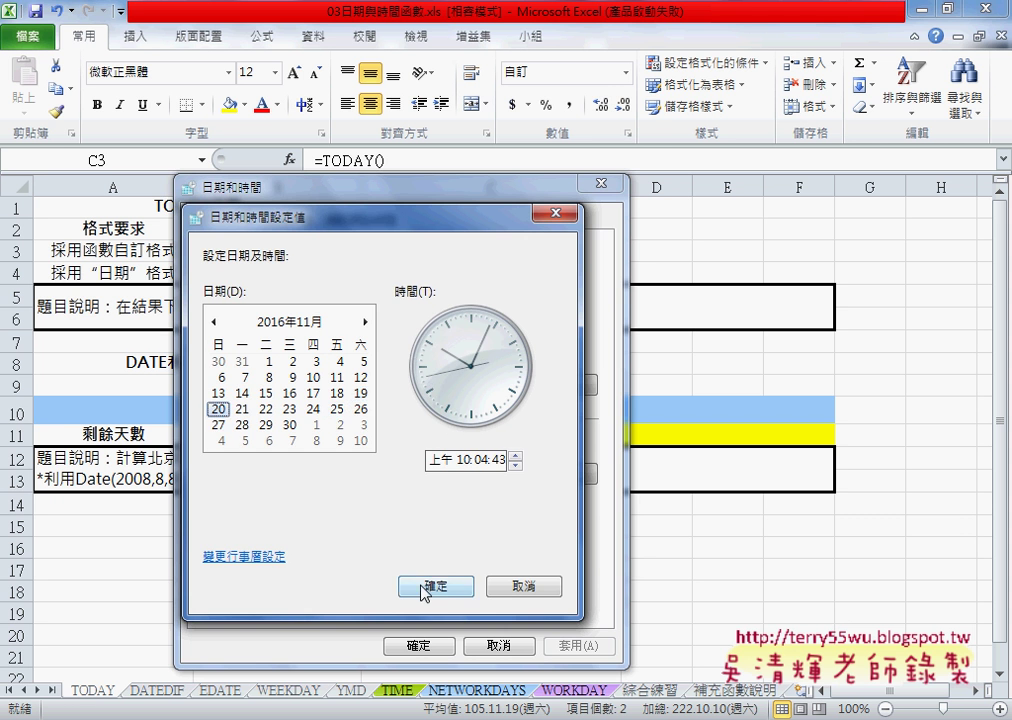
pyautogui.click(436, 585)
pyautogui.click(428, 647)
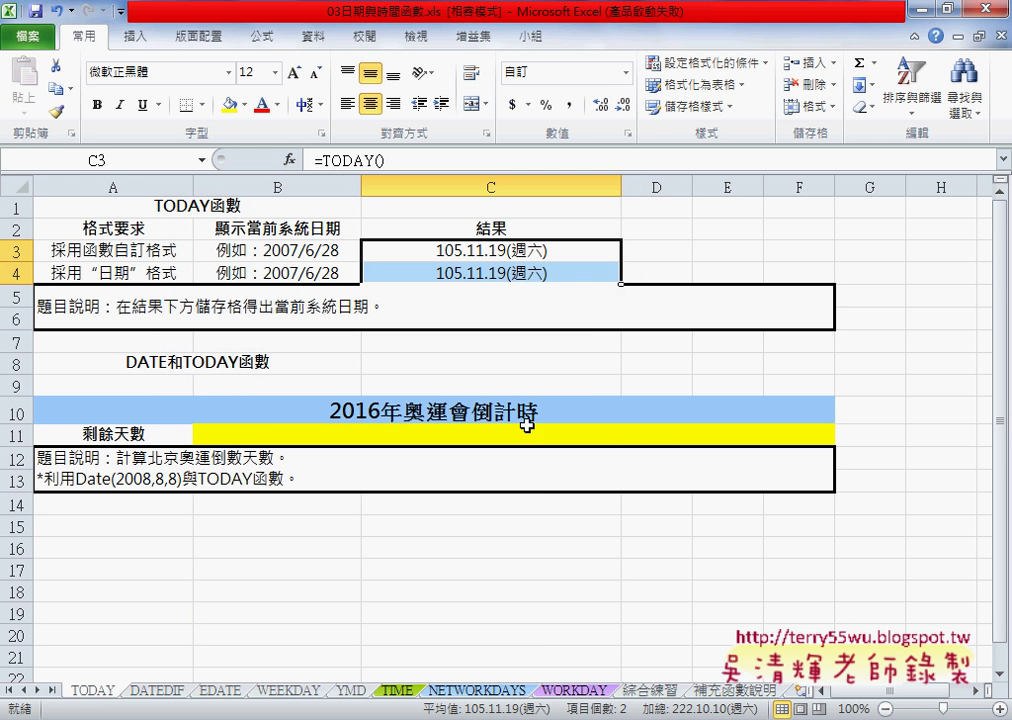
pyautogui.click(340, 162)
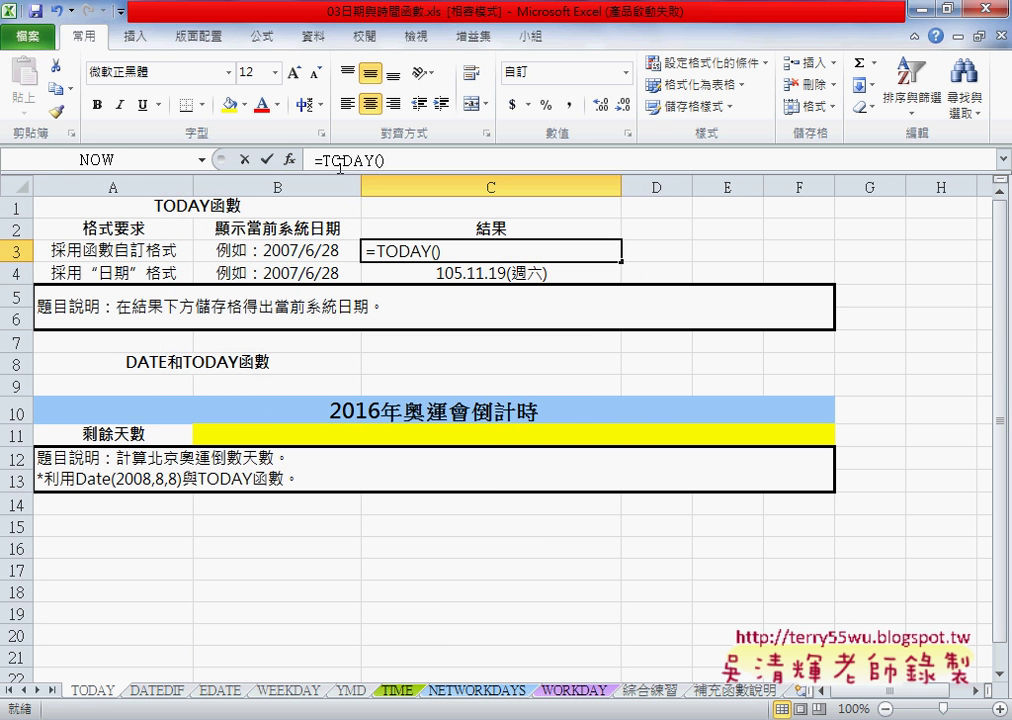
pyautogui.click(267, 159)
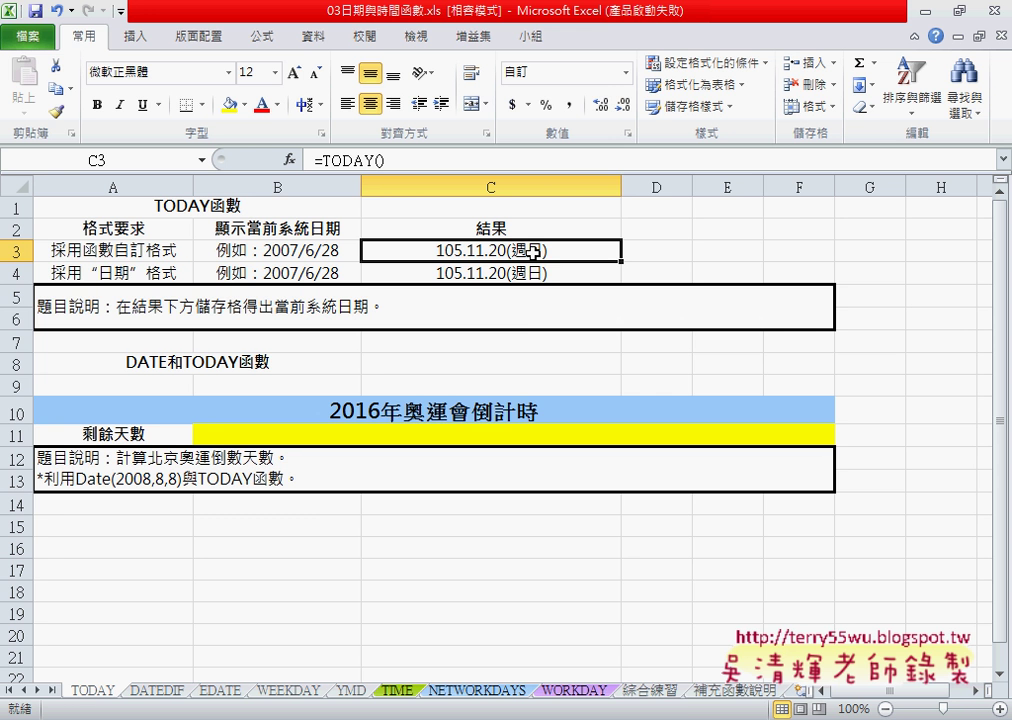
# - For C3, switch the calendar to Gregorian and pick the short weekday date type 週三
pyautogui.rightClick(532, 251)
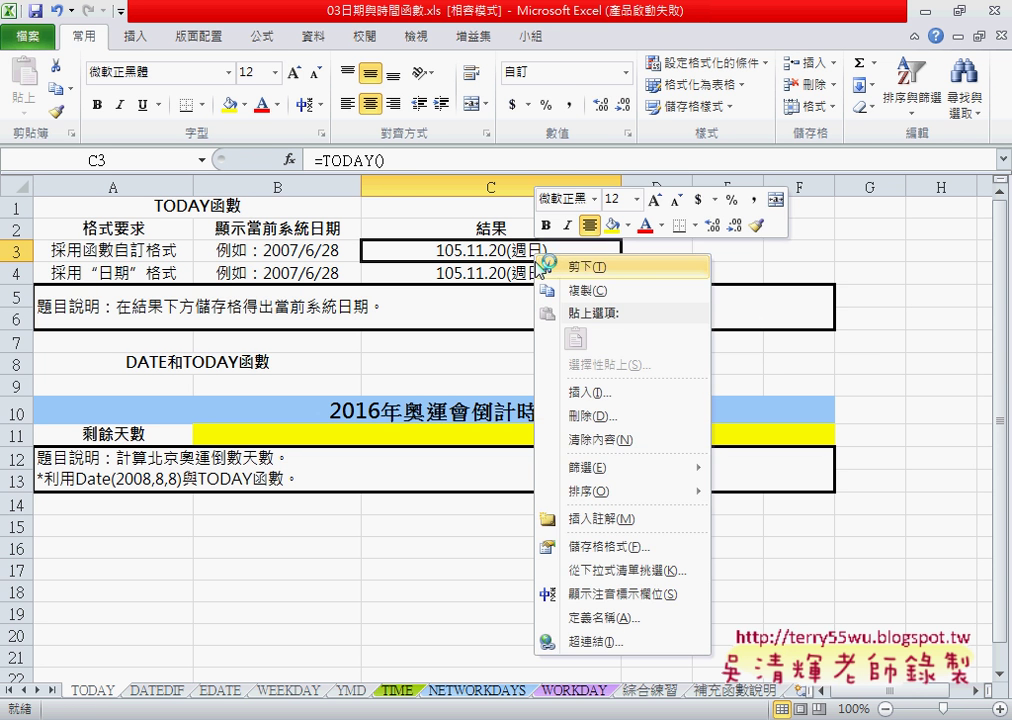
pyautogui.click(588, 546)
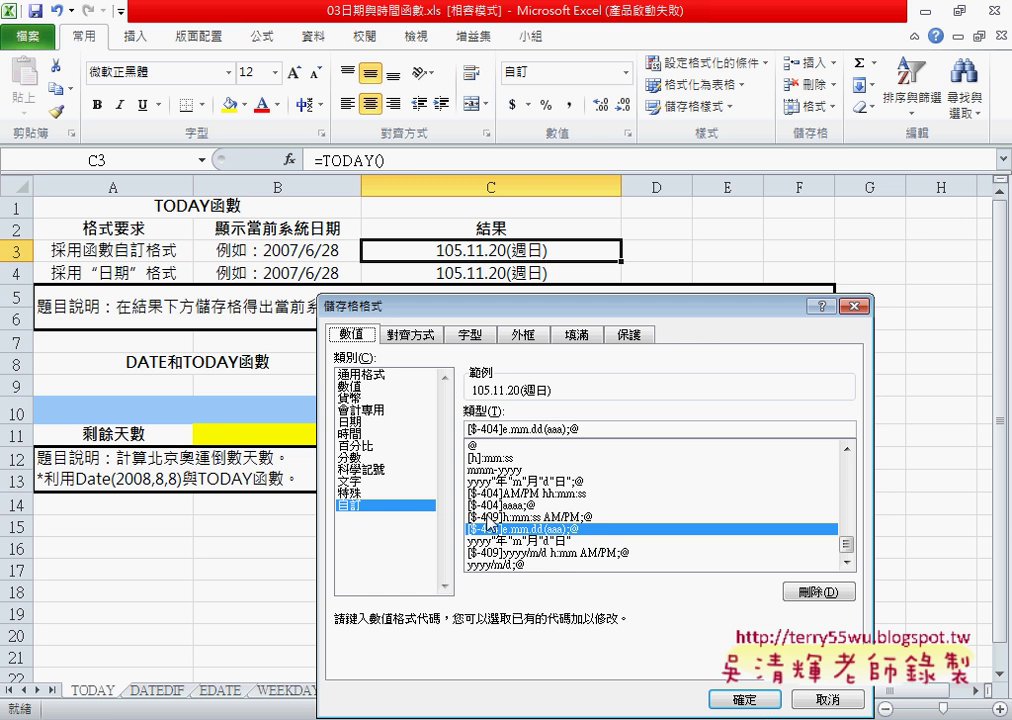
pyautogui.click(352, 422)
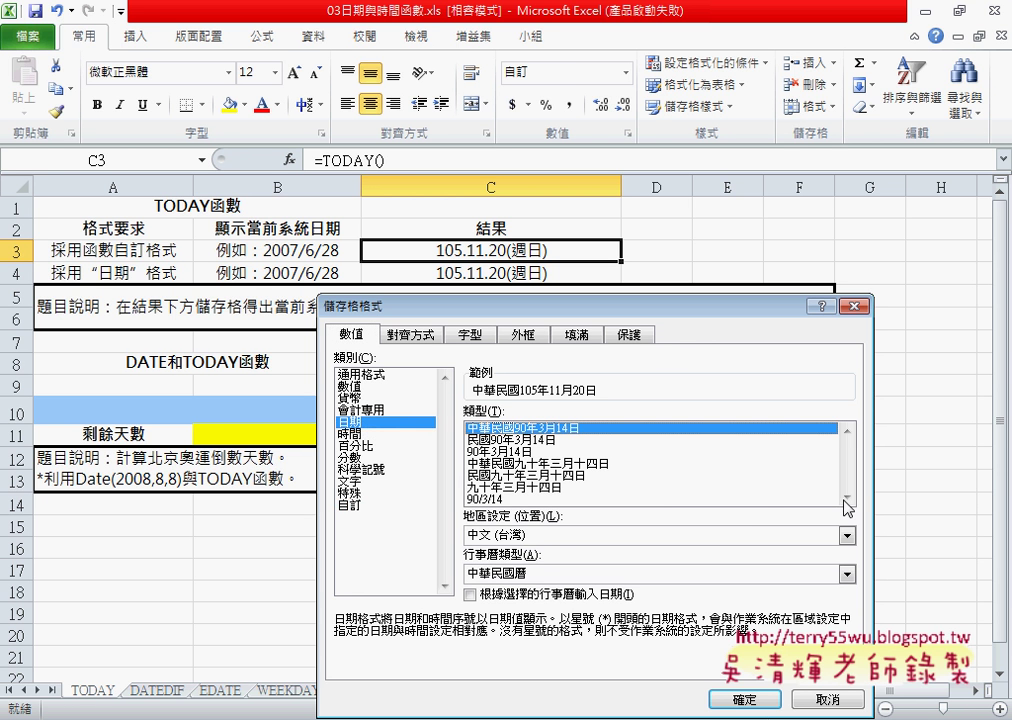
pyautogui.click(535, 579)
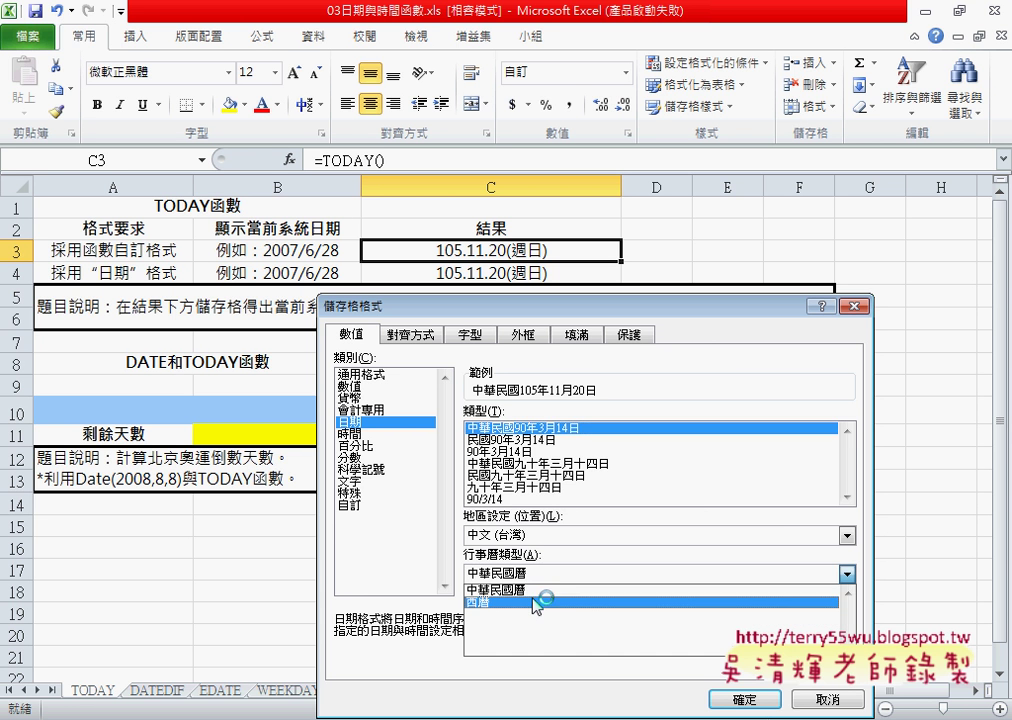
pyautogui.click(545, 603)
pyautogui.click(500, 497)
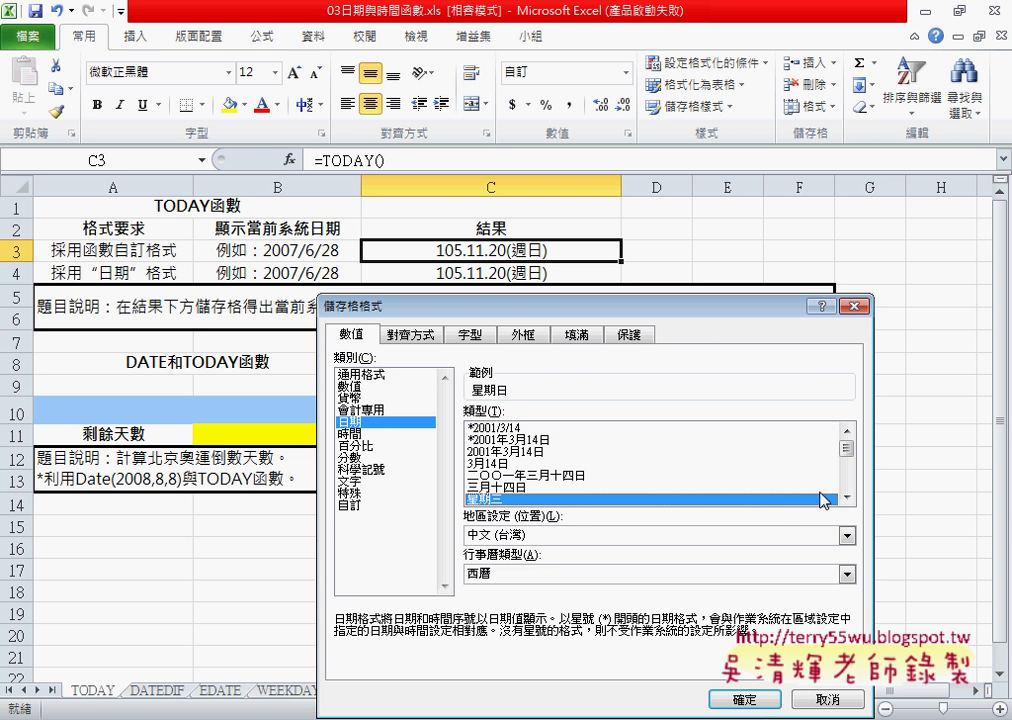
pyautogui.scroll(-1, 845, 497)
pyautogui.click(522, 477)
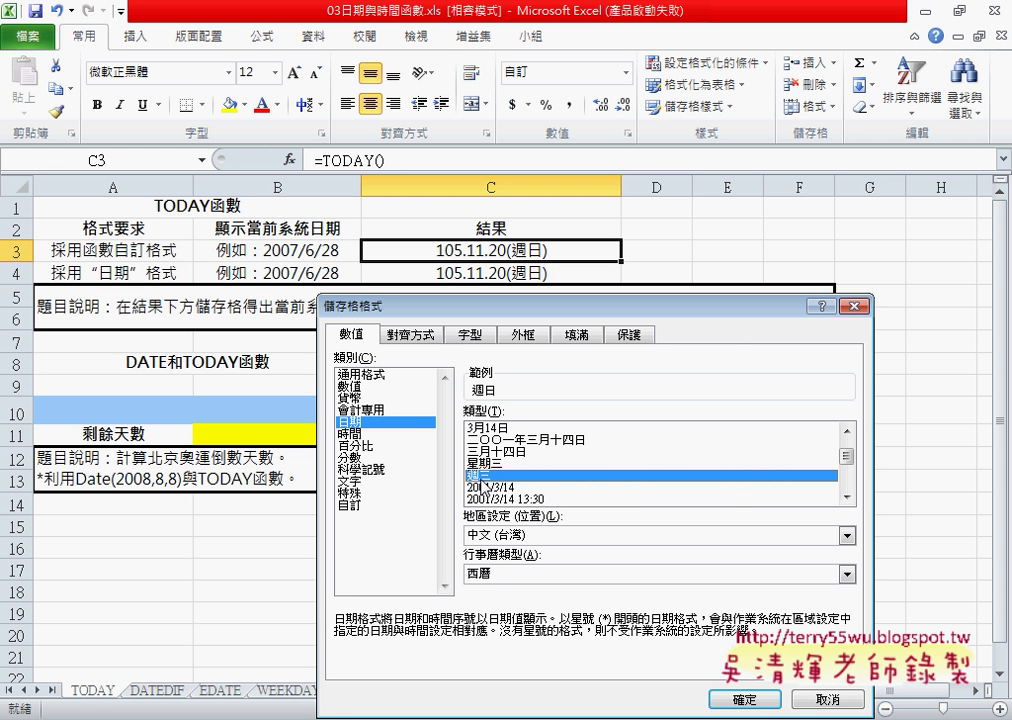
# - Edit C3's custom code to [$-404]aaa;@ and apply it, showing 週日
pyautogui.click(350, 506)
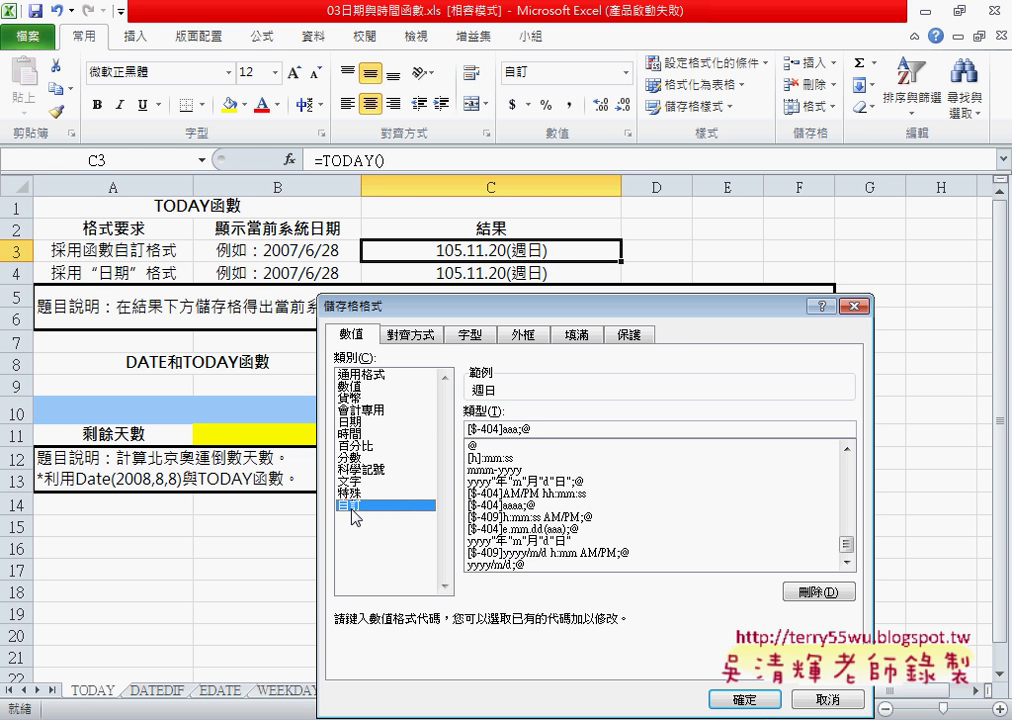
pyautogui.doubleClick(510, 429)
pyautogui.click(527, 428)
pyautogui.moveTo(527, 428)
pyautogui.mouseDown()
pyautogui.moveTo(508, 429)
pyautogui.moveTo(518, 430)
pyautogui.mouseUp()
pyautogui.click(505, 430)
pyautogui.click(773, 707)
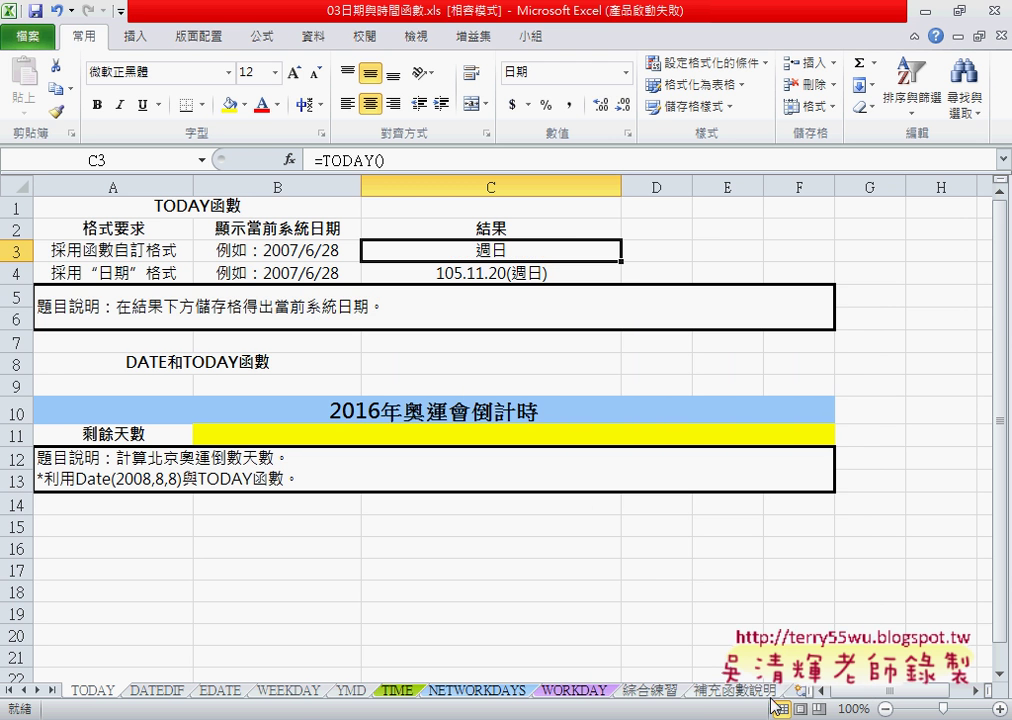
# - Undo C3's weekday-only format so it shows 105.11.20(週日), then check C4's =NOW() formula
pyautogui.rightClick(513, 249)
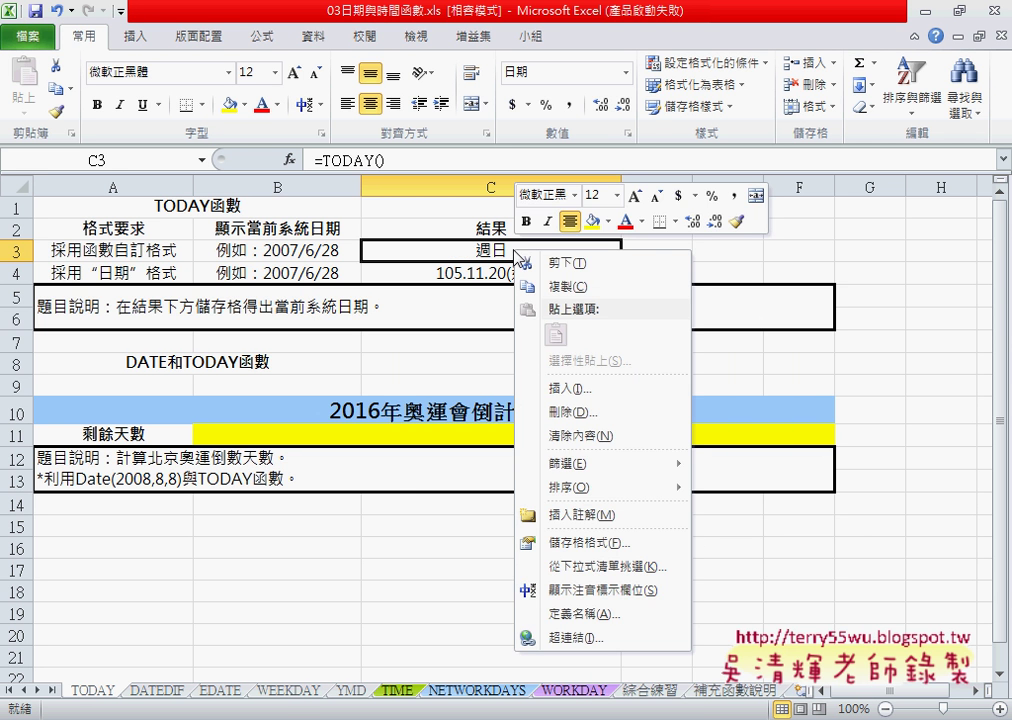
pyautogui.click(591, 542)
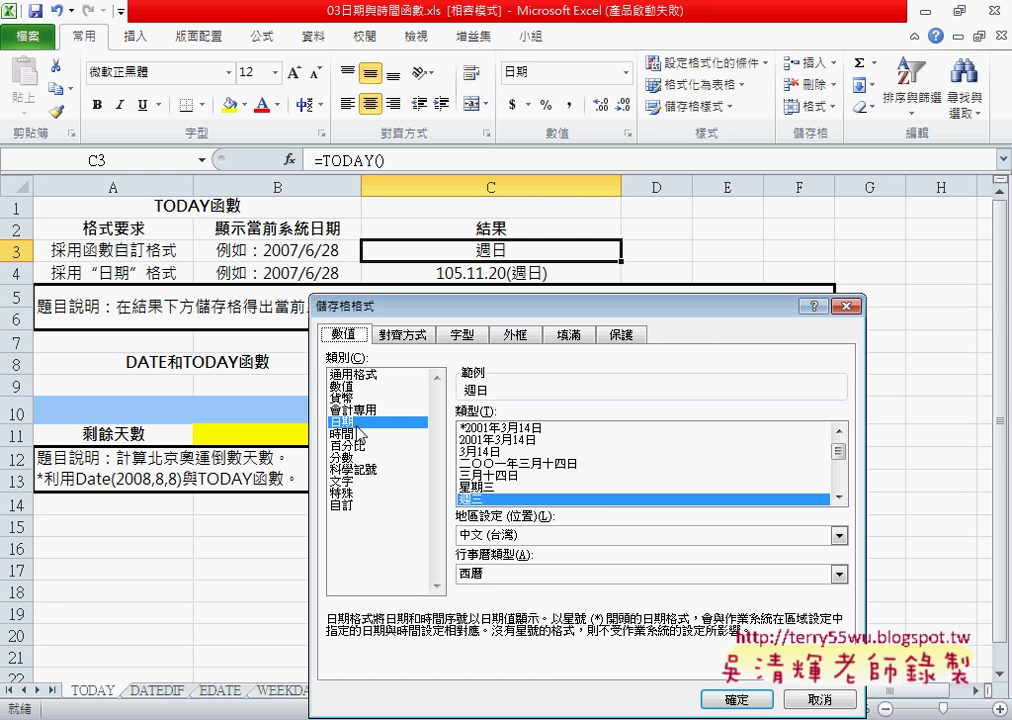
pyautogui.click(822, 702)
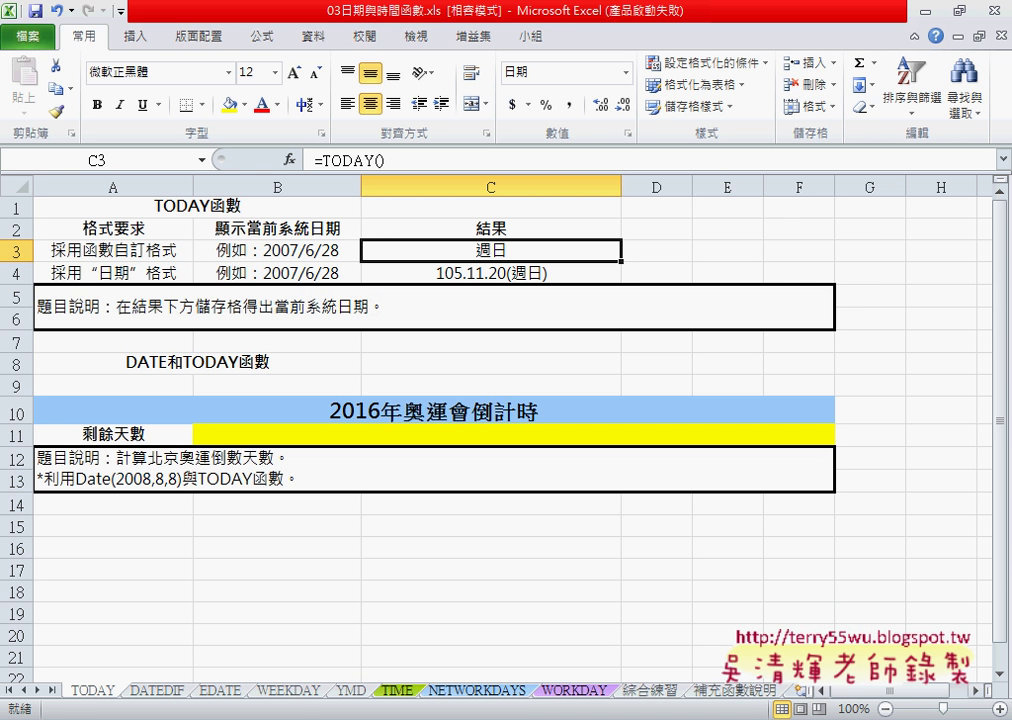
pyautogui.hotkey('ctrl', 'z')
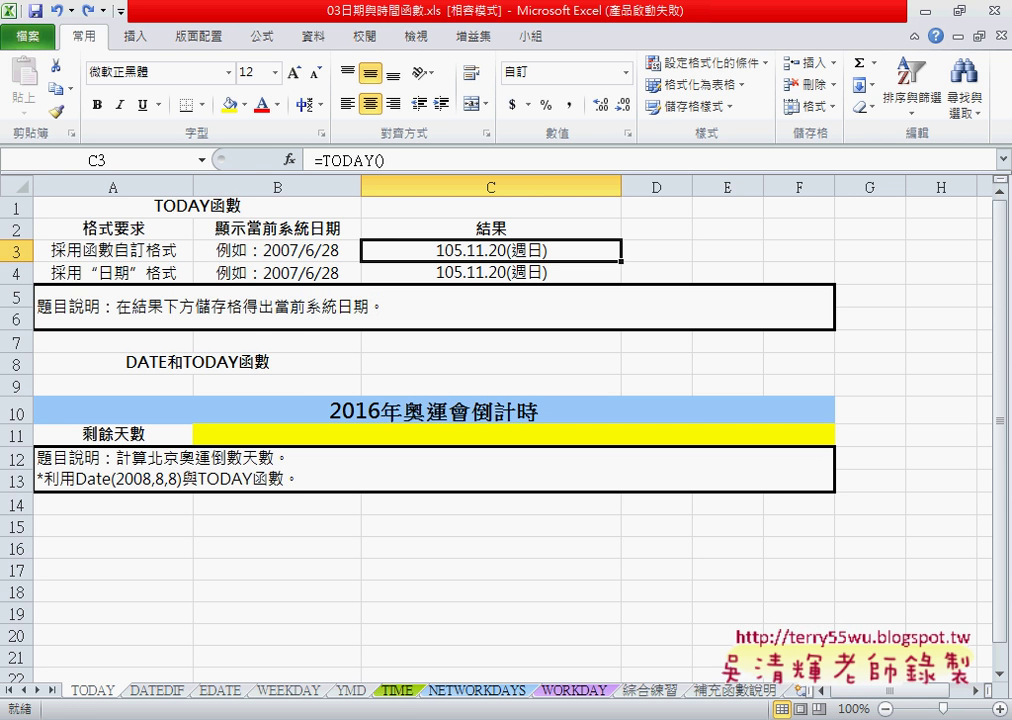
pyautogui.click(648, 690)
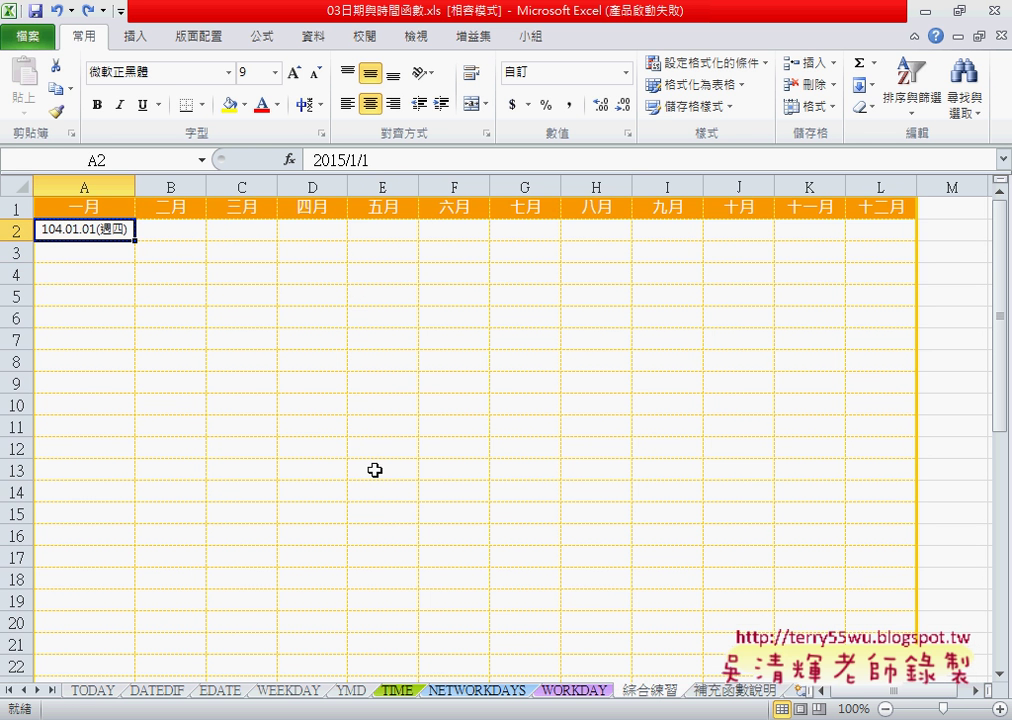
pyautogui.click(82, 690)
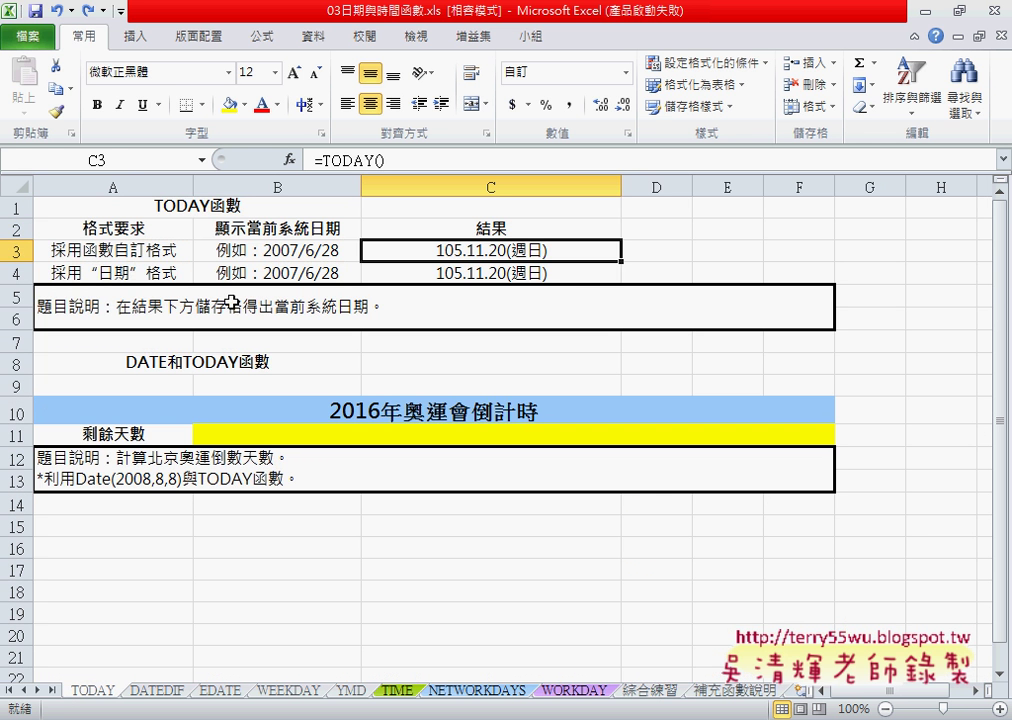
pyautogui.click(440, 273)
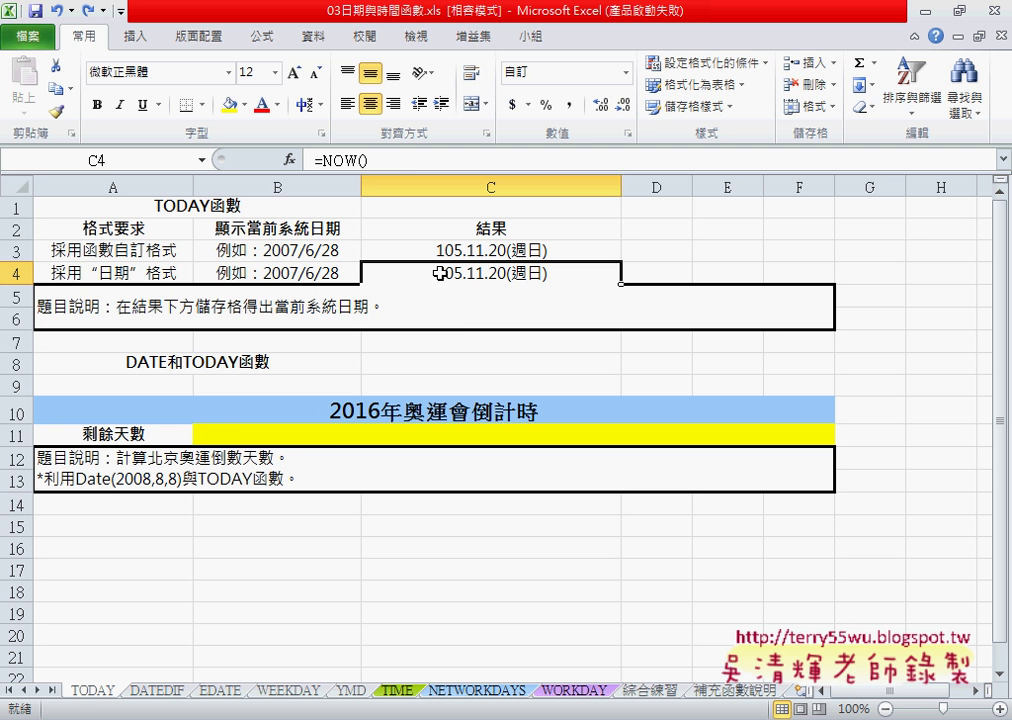
# - Change the year in the A10 countdown heading from 2016 to 2020
pyautogui.click(363, 438)
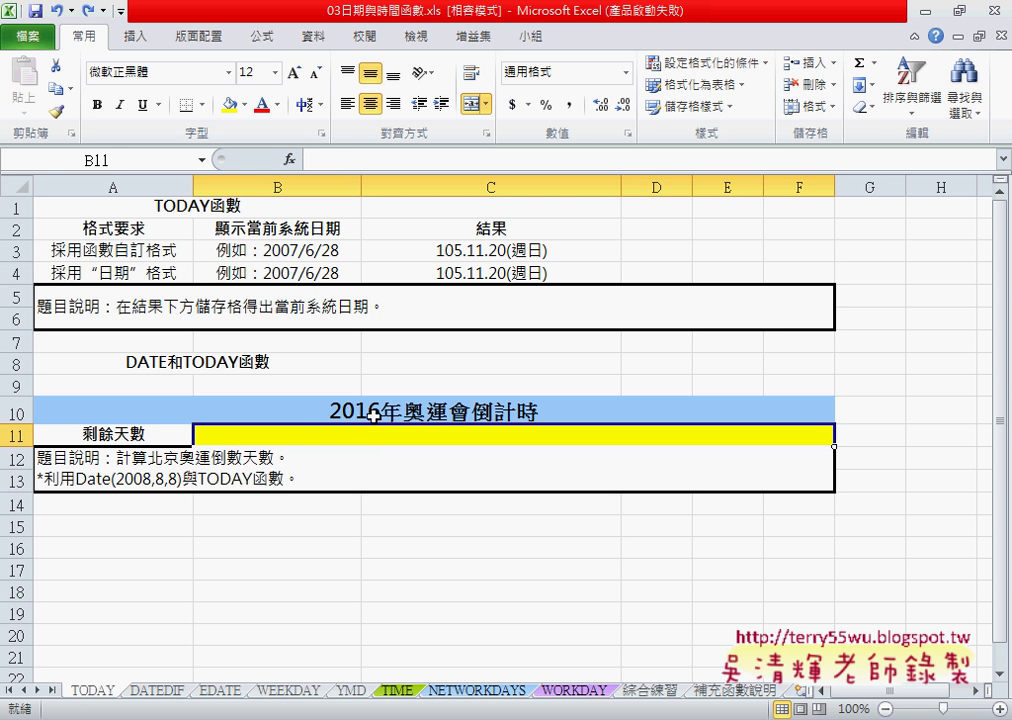
pyautogui.click(356, 411)
pyautogui.doubleClick(368, 411)
pyautogui.moveTo(356, 411); pyautogui.dragTo(380, 411)
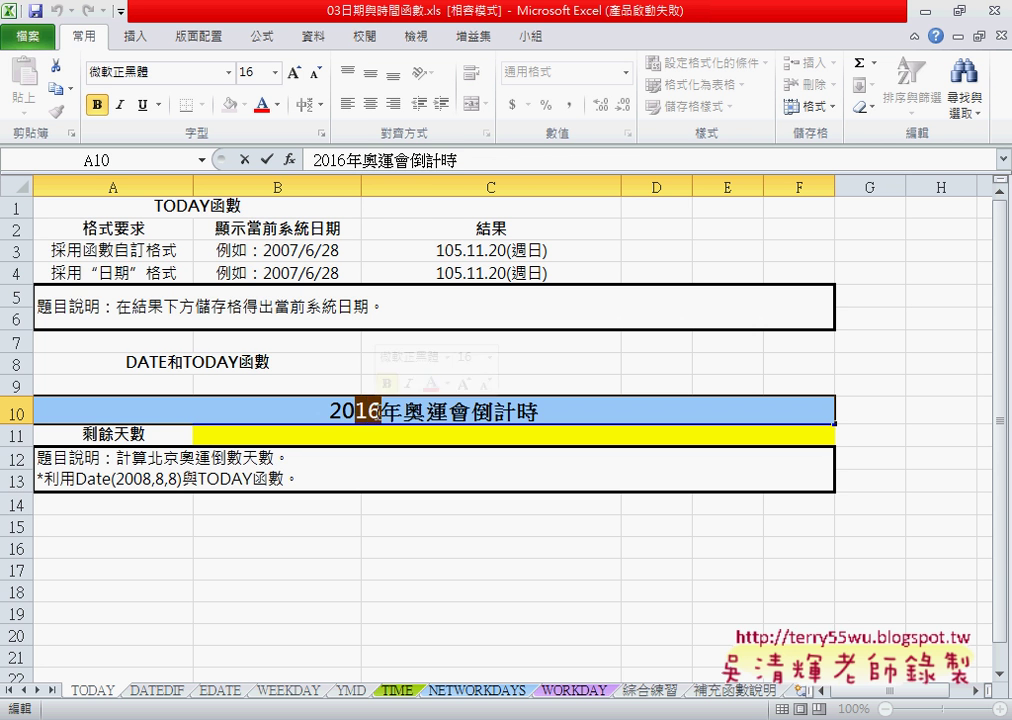
pyautogui.write('20')
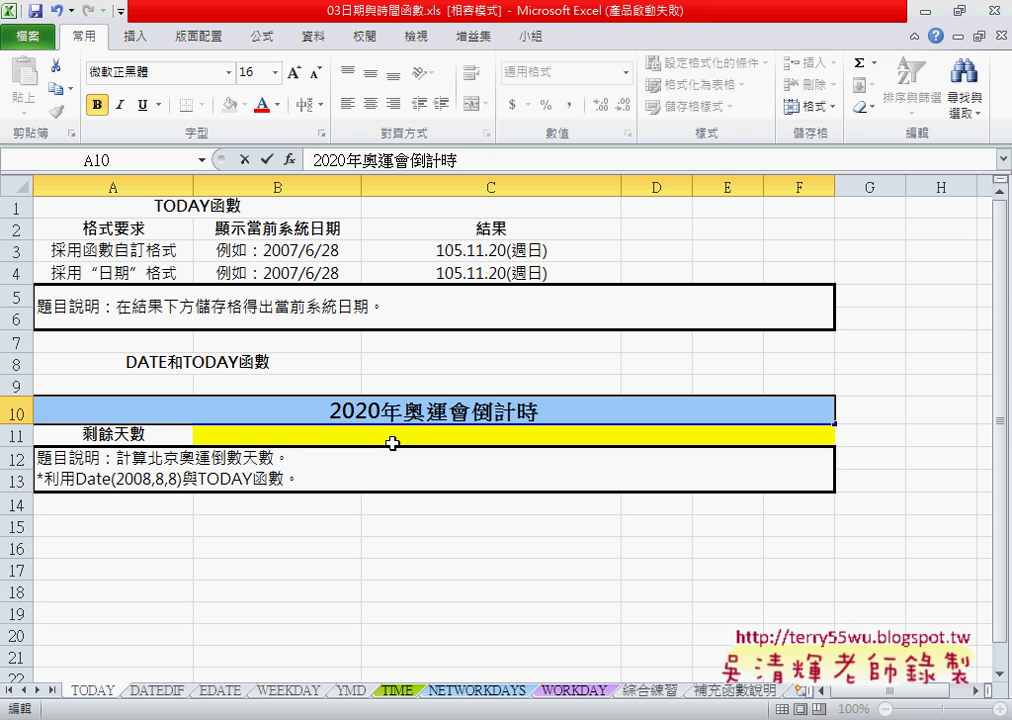
# - Delete the word 北京 from the note in A12
pyautogui.click(255, 464)
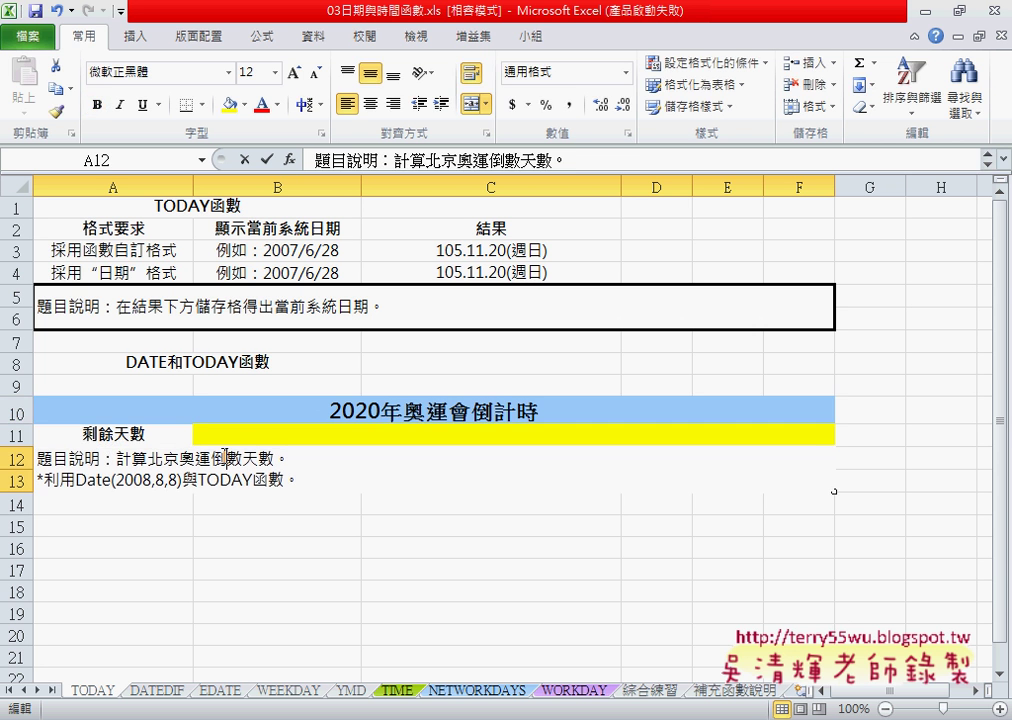
pyautogui.moveTo(148, 460); pyautogui.dragTo(180, 460)
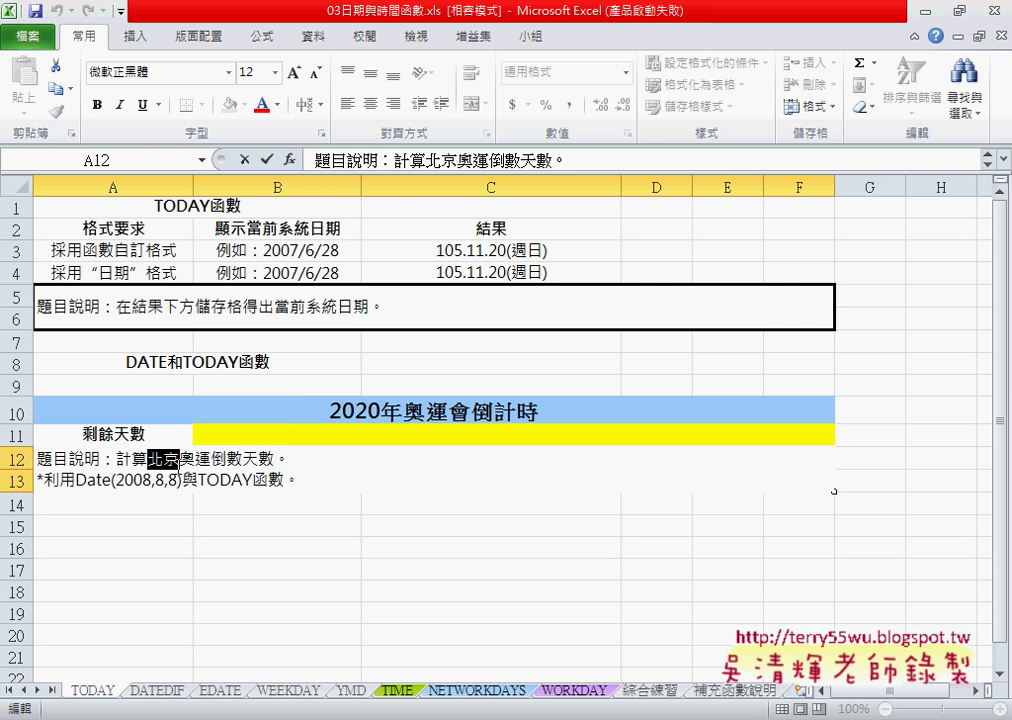
pyautogui.write('ㄉㄨ')
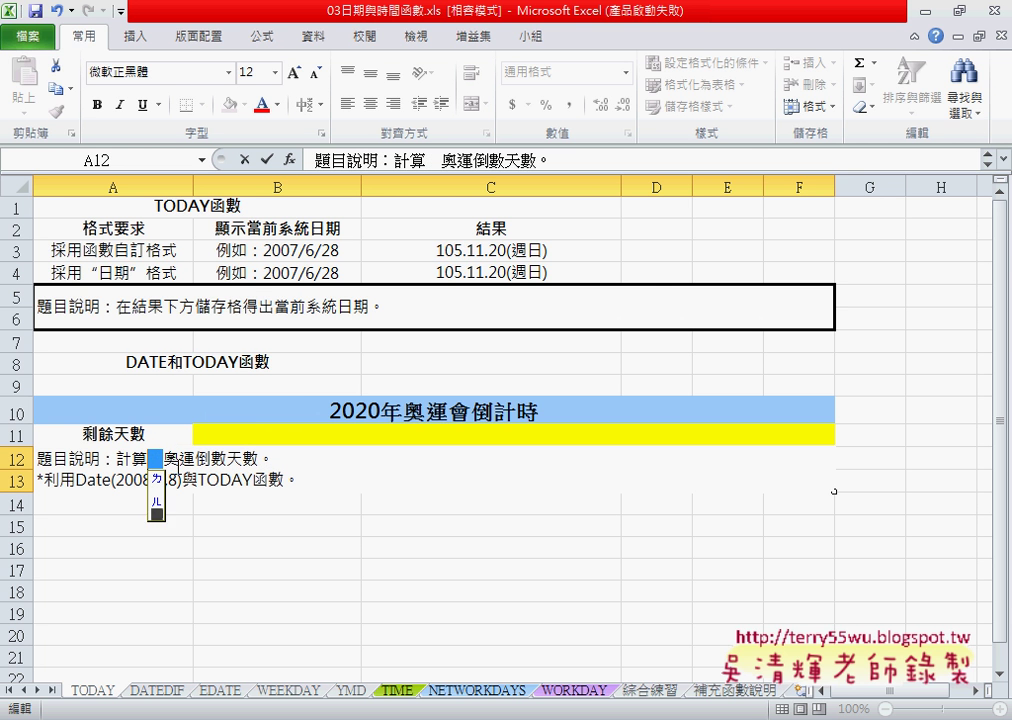
pyautogui.write('ㄥ')
pyautogui.press('Escape')
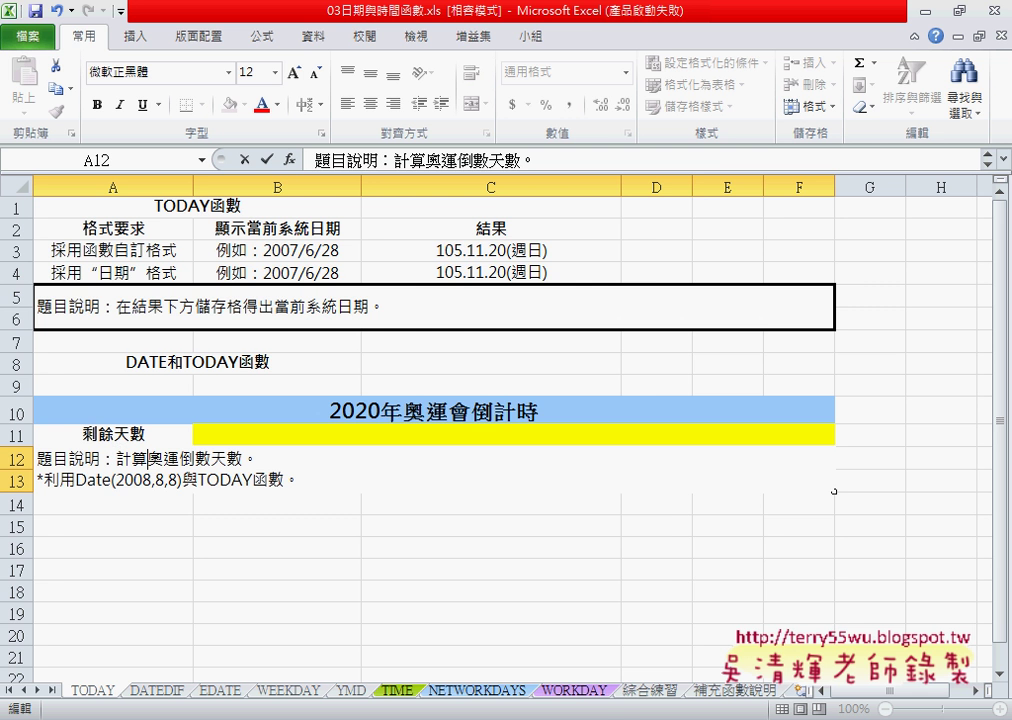
# - Set the phonetic IME's keyboard mapping to 倚天注音鍵盤 and confirm the change
pyautogui.rightClick(519, 715)
pyautogui.click(540, 652)
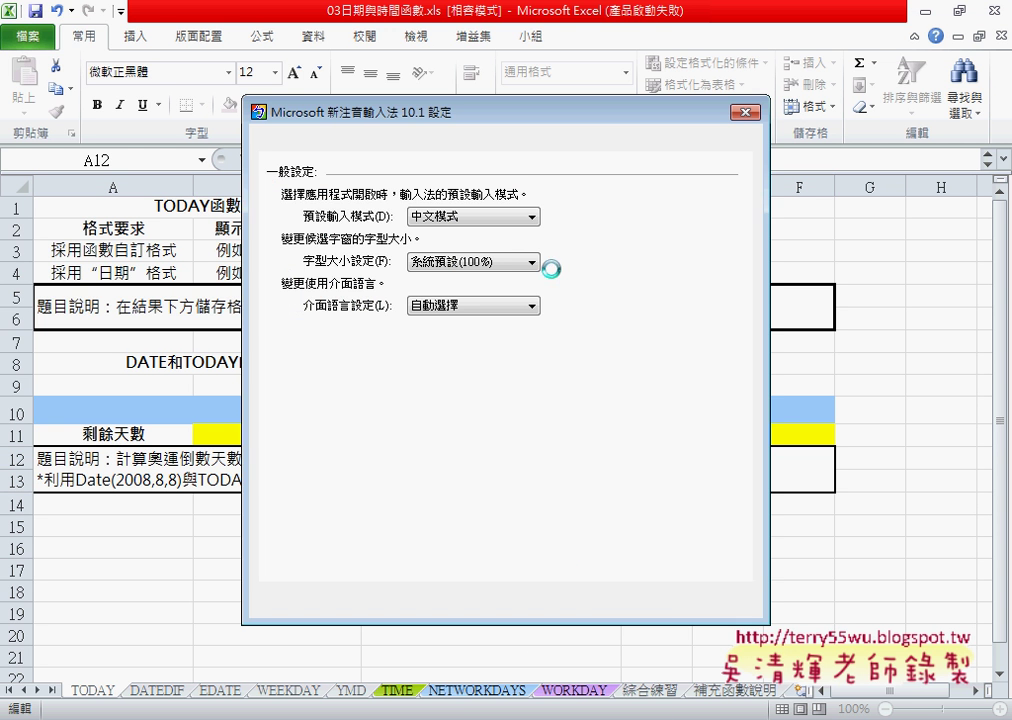
pyautogui.click(420, 141)
pyautogui.click(440, 253)
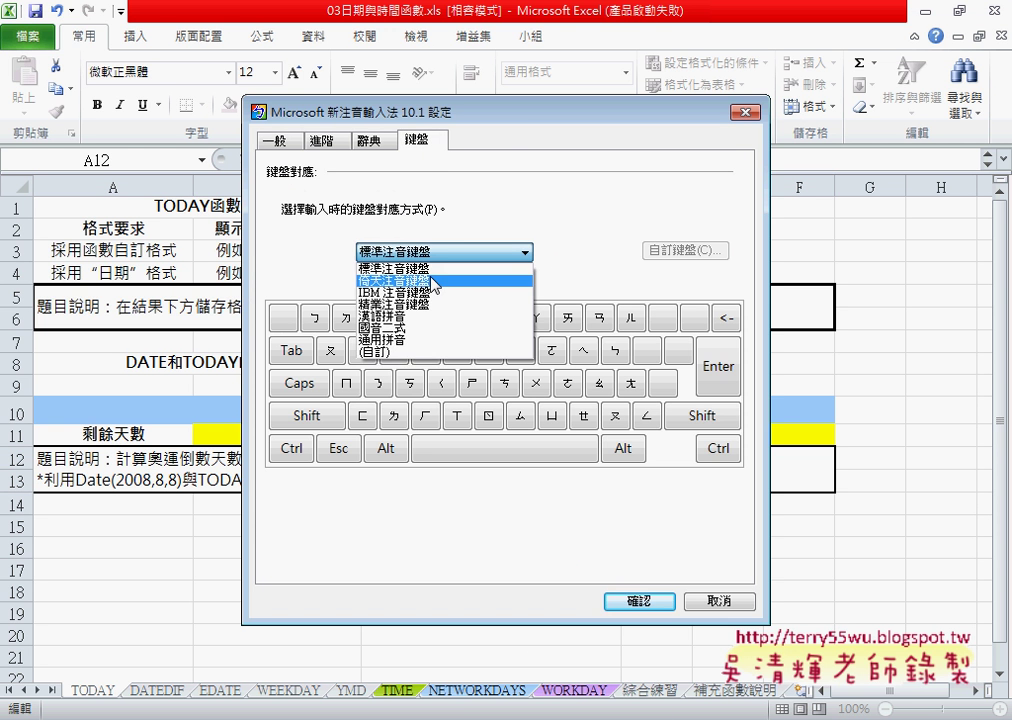
pyautogui.click(420, 280)
pyautogui.click(637, 603)
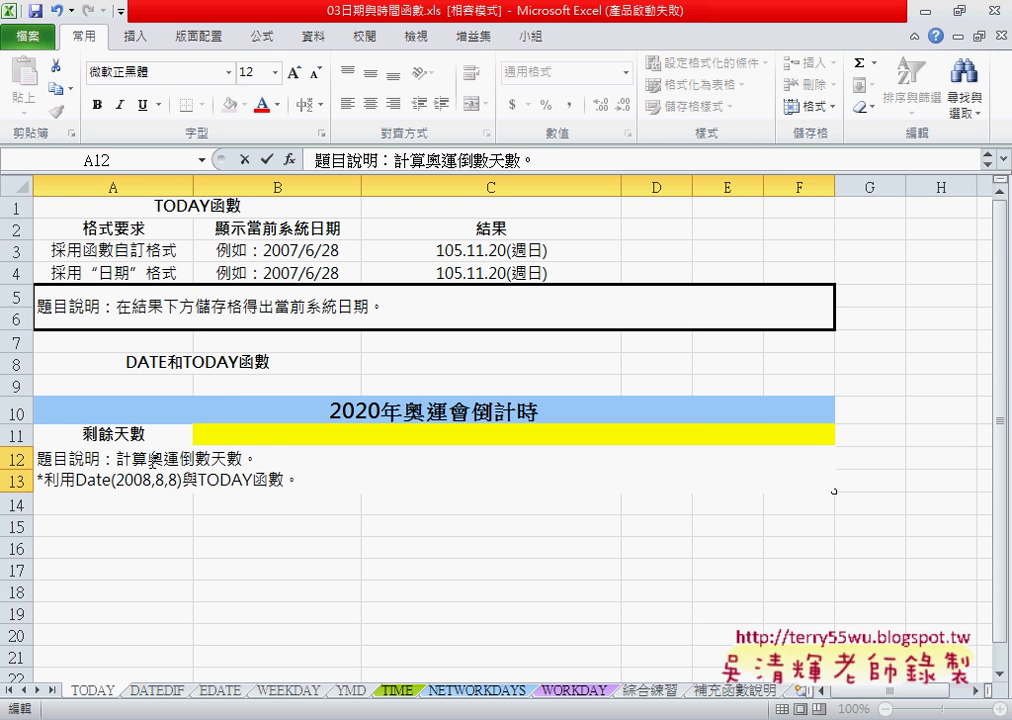
# - Insert 東京 before 奧運 so A12 reads 題目說明：計算東京奧運倒數天數。
pyautogui.write('東')
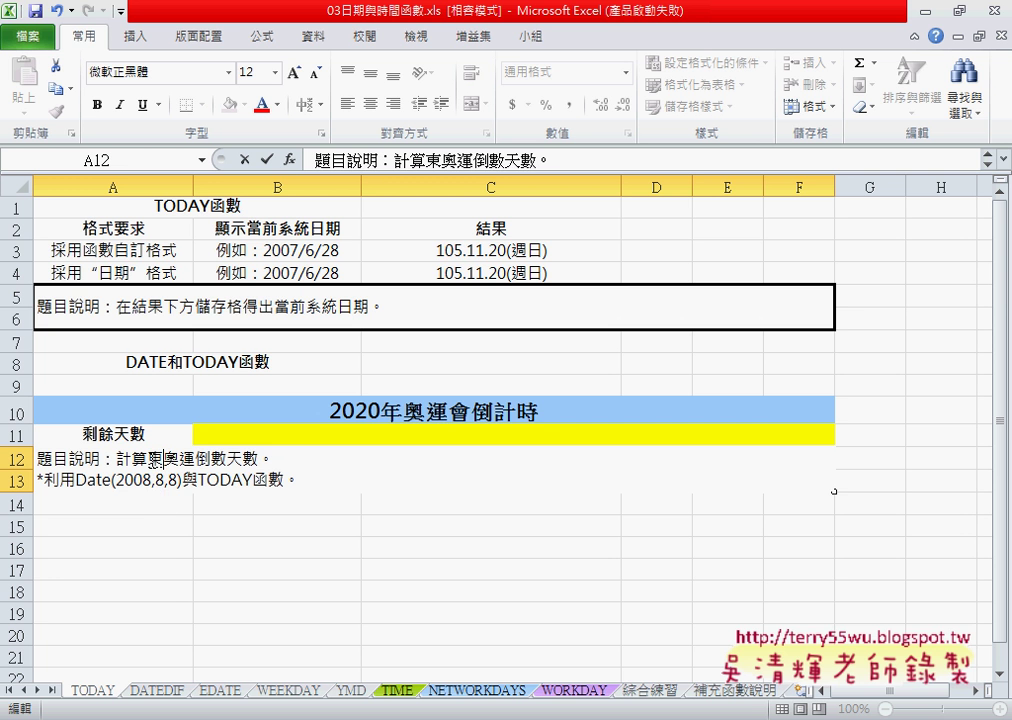
pyautogui.write('ㄐ')
pyautogui.write('京')
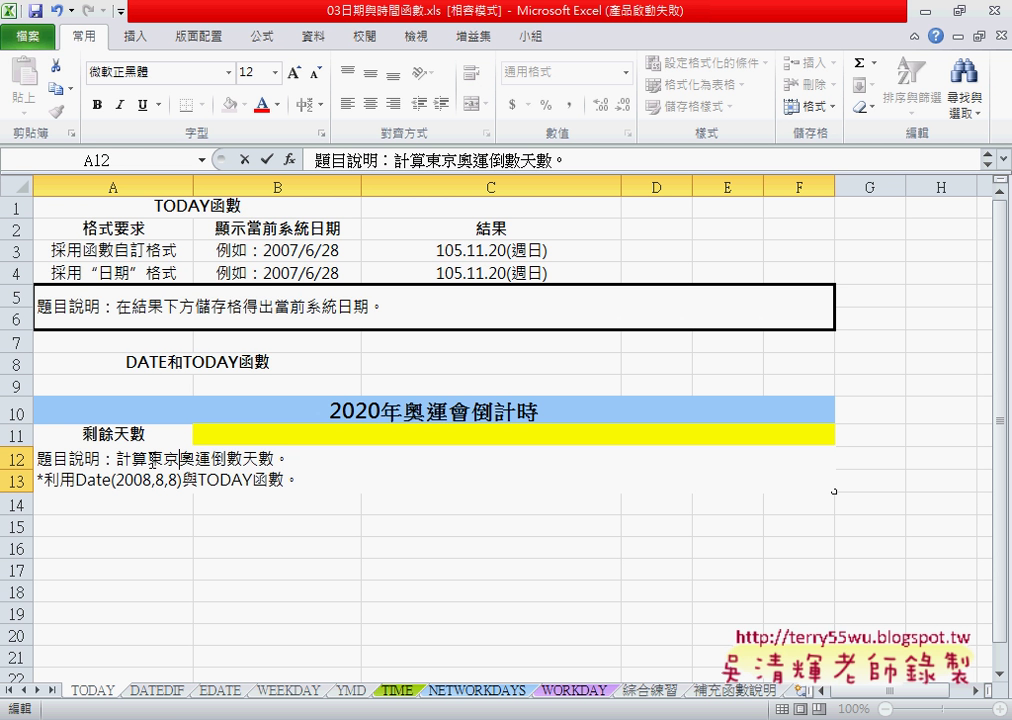
pyautogui.click(355, 431)
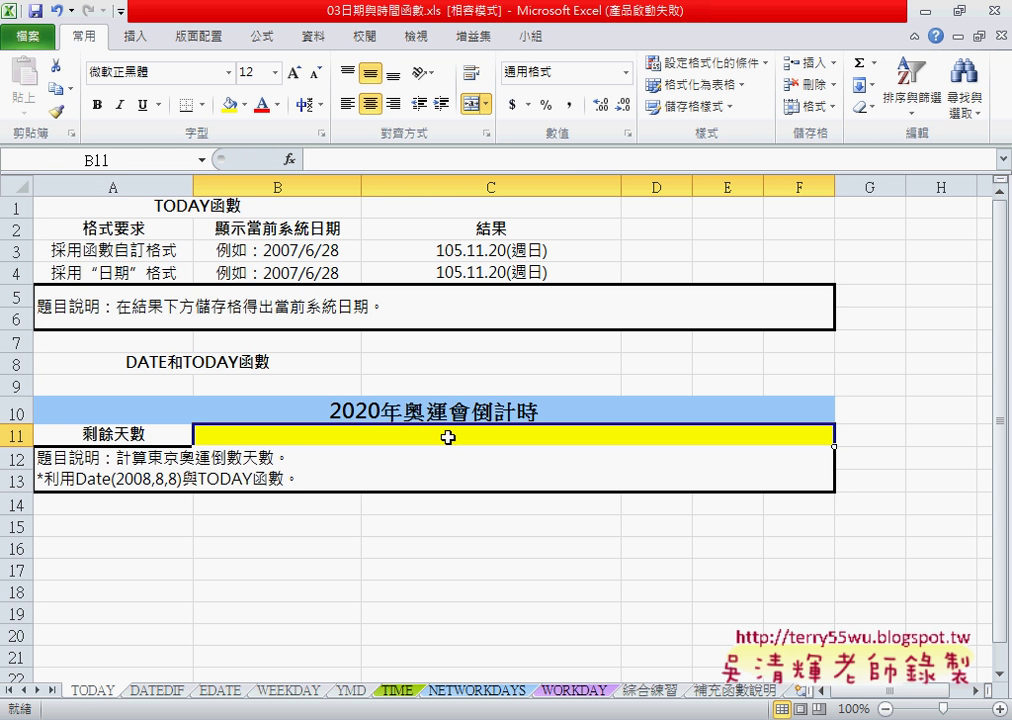